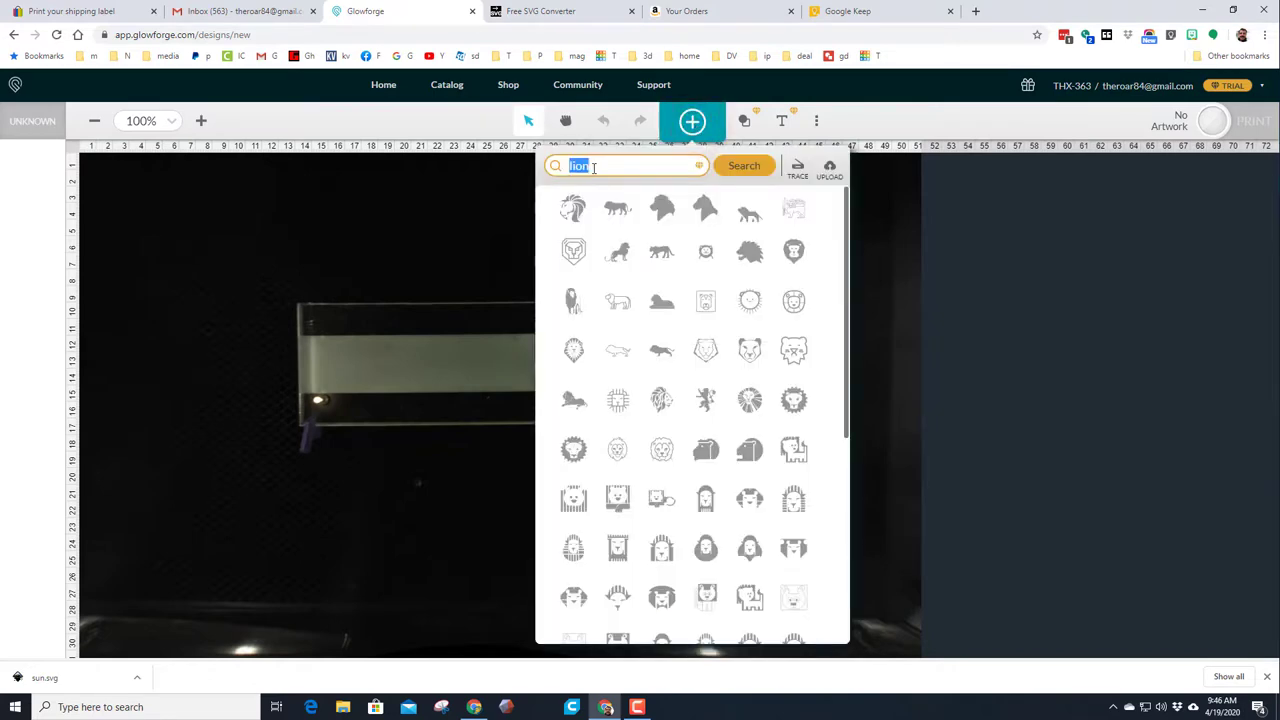
Search the artwork catalog for 'run' instead of 'lion'
type("run")
key("Return")
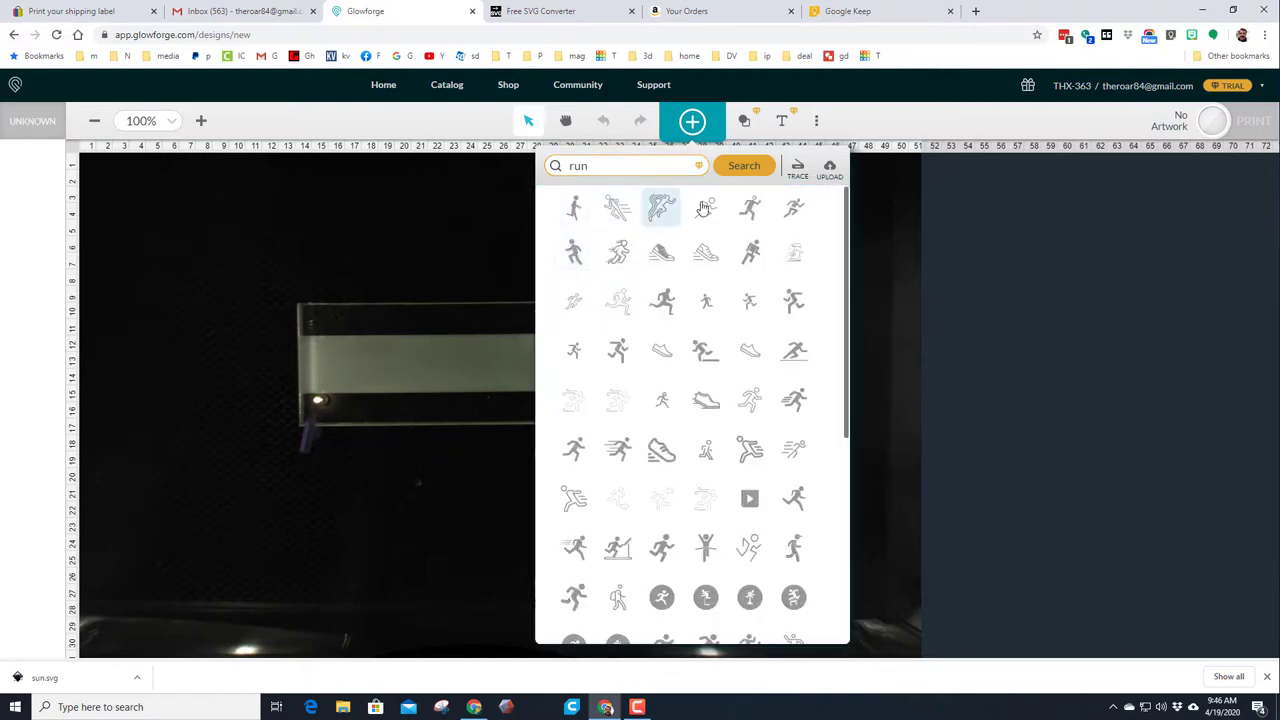
Add the running-figure design and shrink it to about 15.88 × 14.51 mm at the material's lower left
left_click(791, 212)
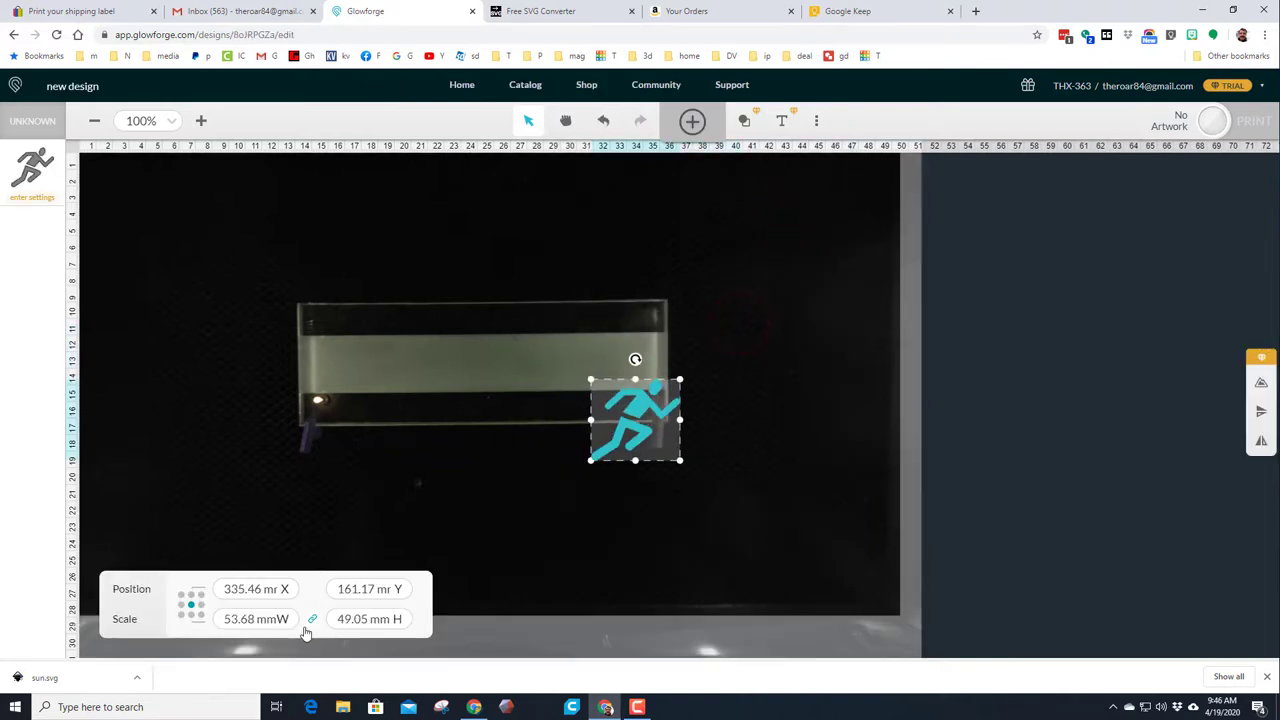
left_click_drag(680, 378, 361, 400)
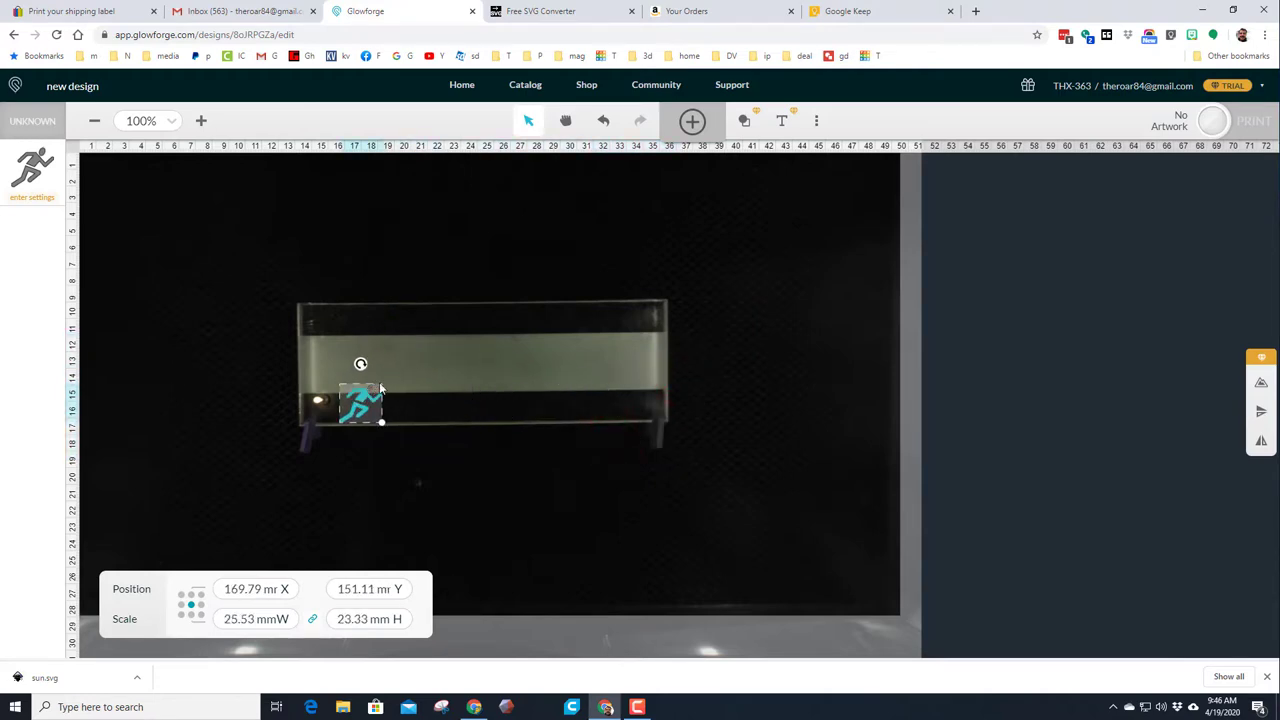
left_click(434, 382)
left_click(381, 391)
left_click(363, 433)
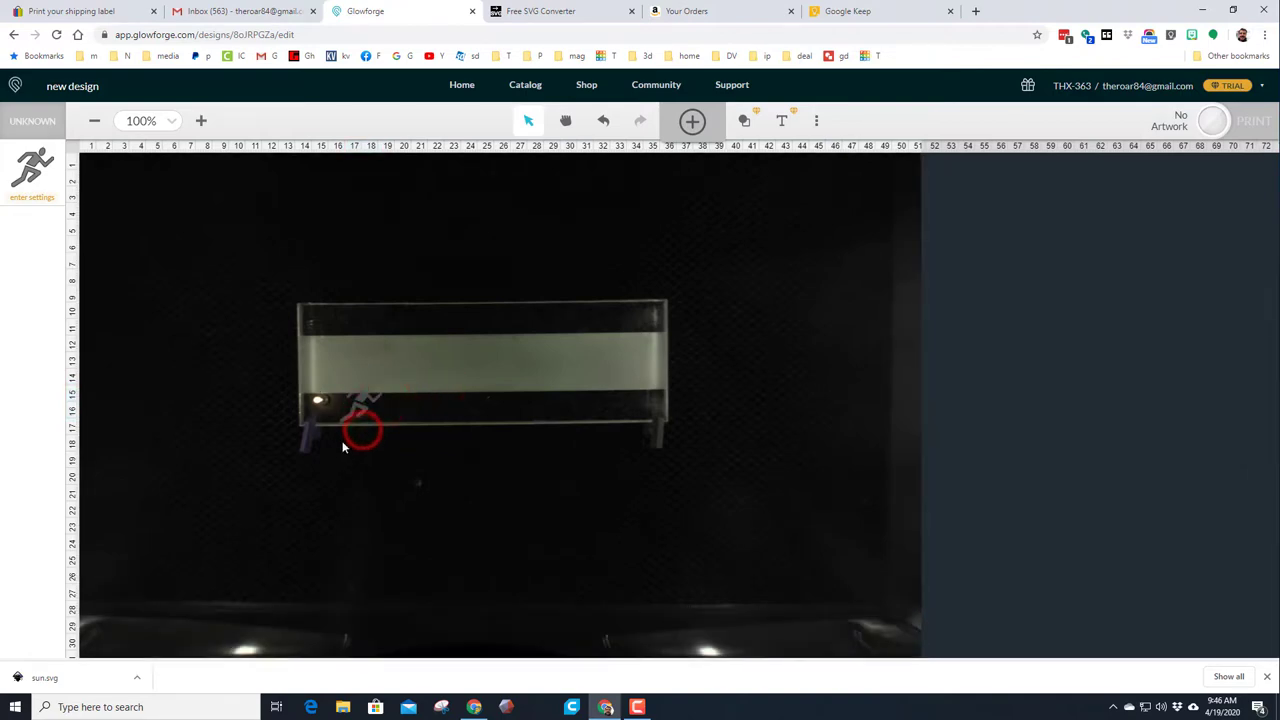
left_click(358, 398)
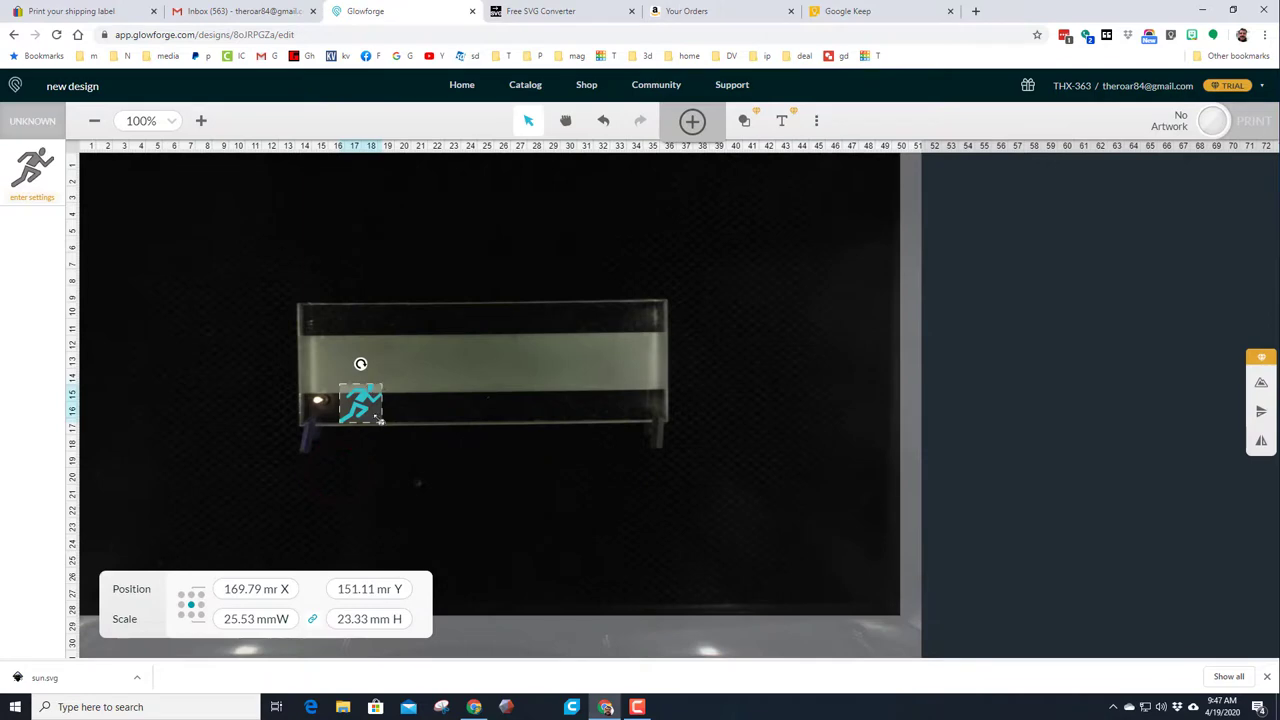
left_click_drag(381, 422, 358, 411)
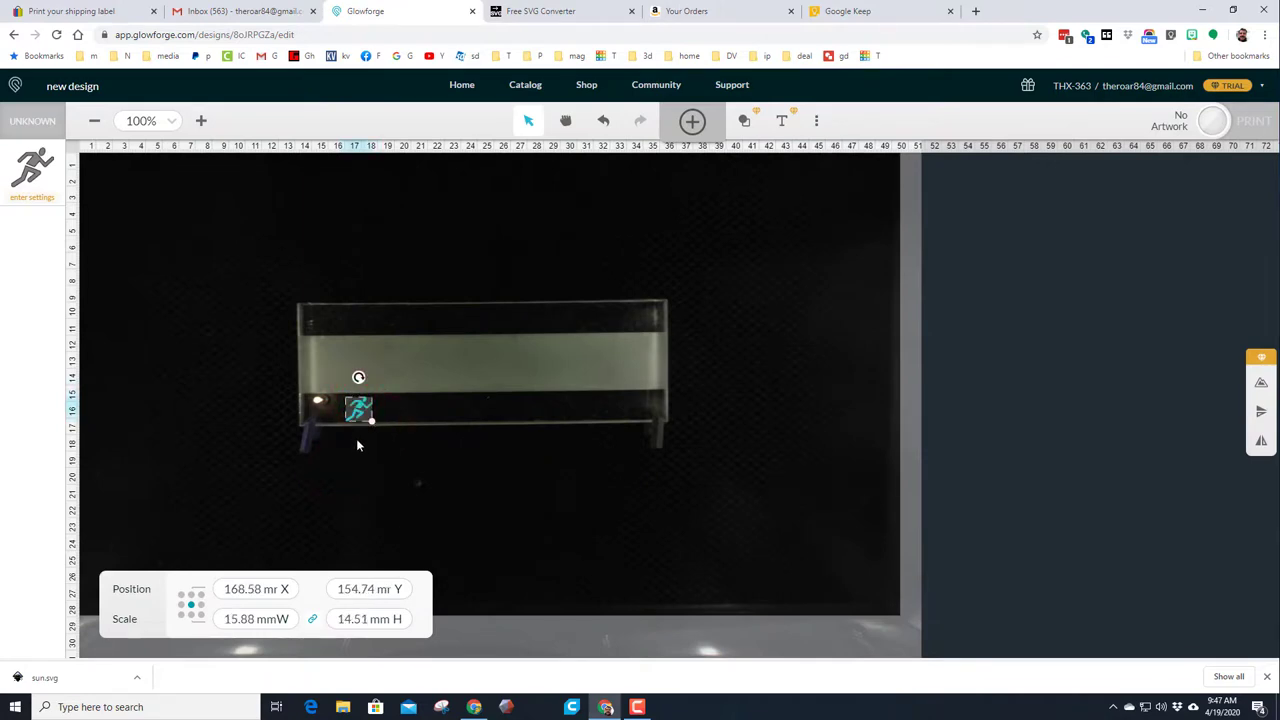
left_click(356, 437)
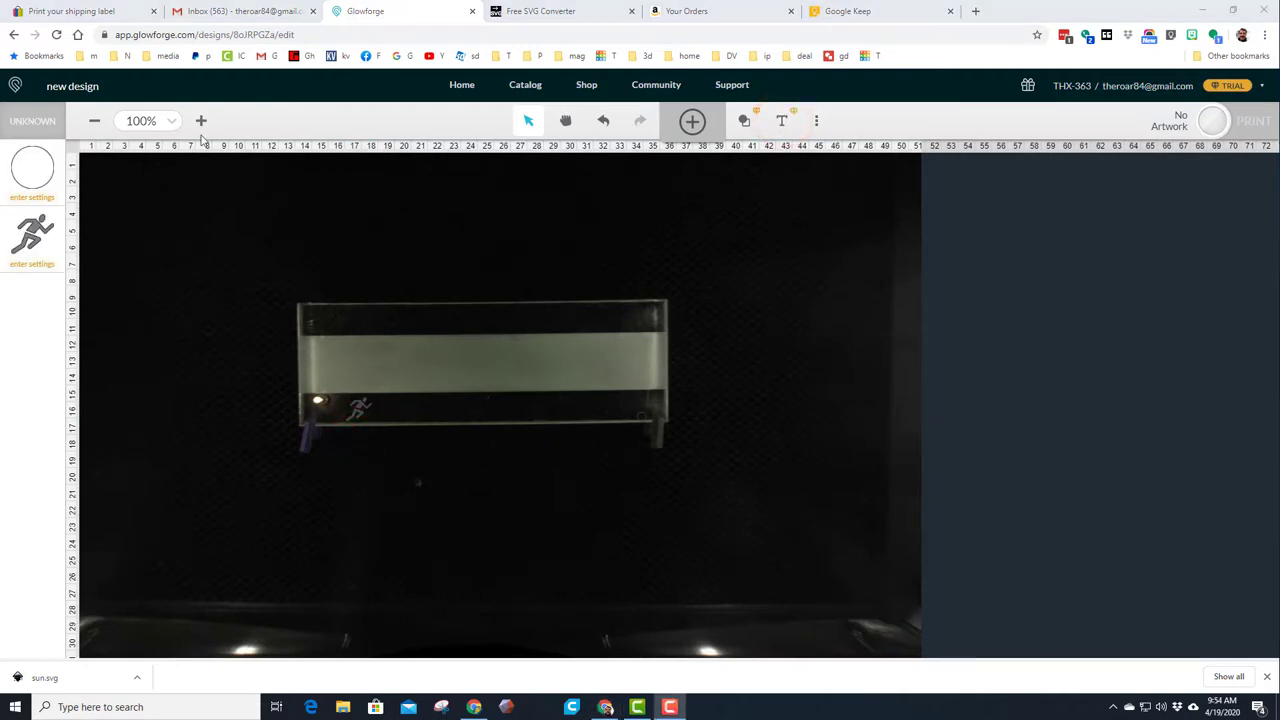
Zoom to 150% and add a text object reading 'Let's Go!'
left_click(203, 121)
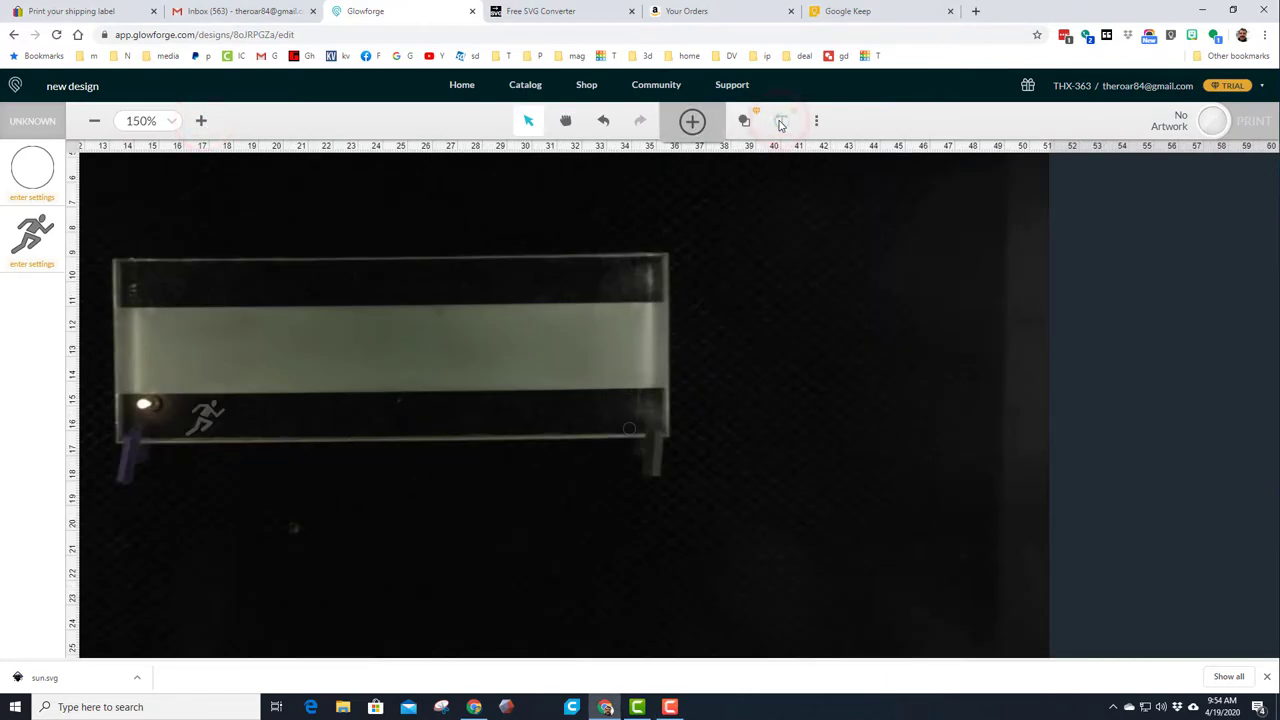
left_click(1057, 336)
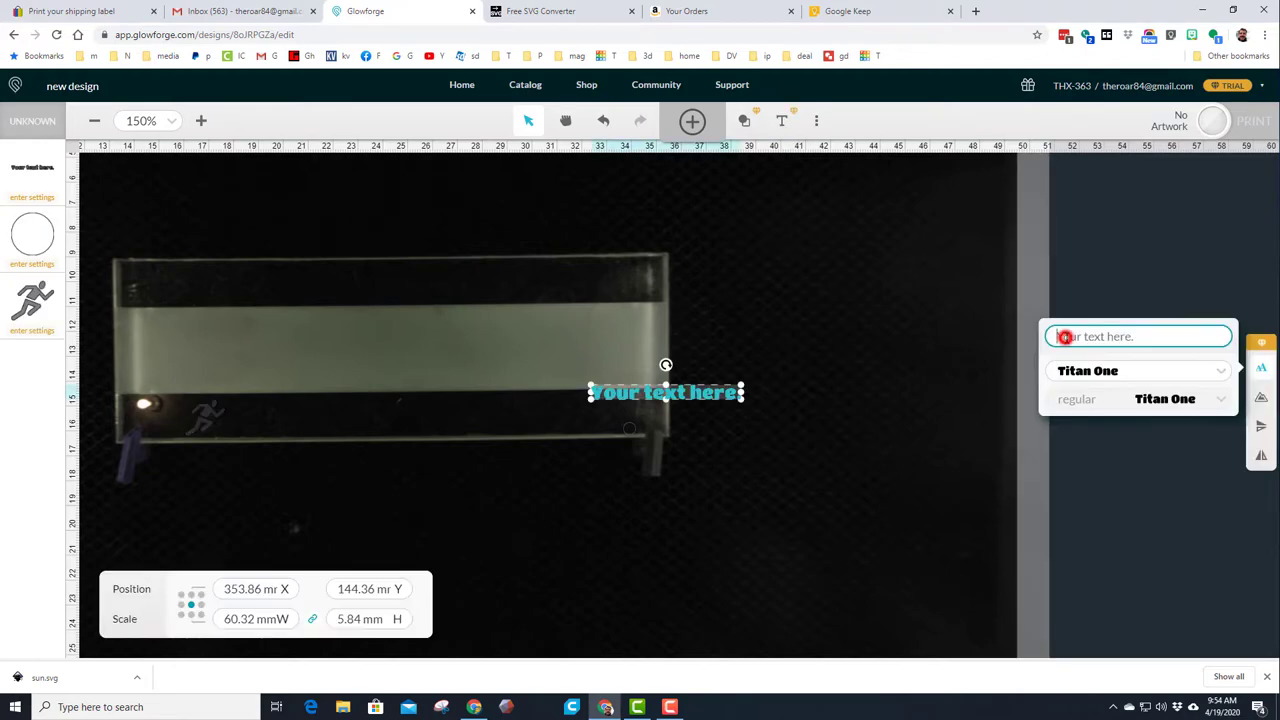
type("Let's Go!")
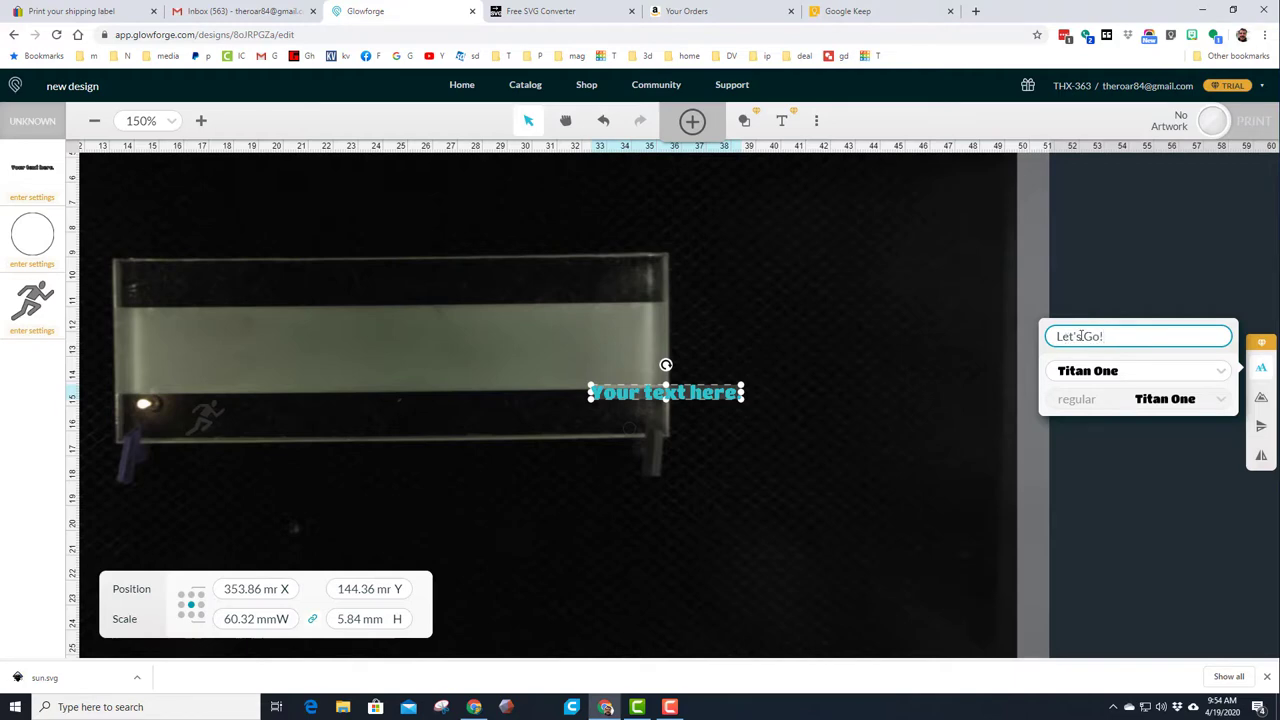
key("Return")
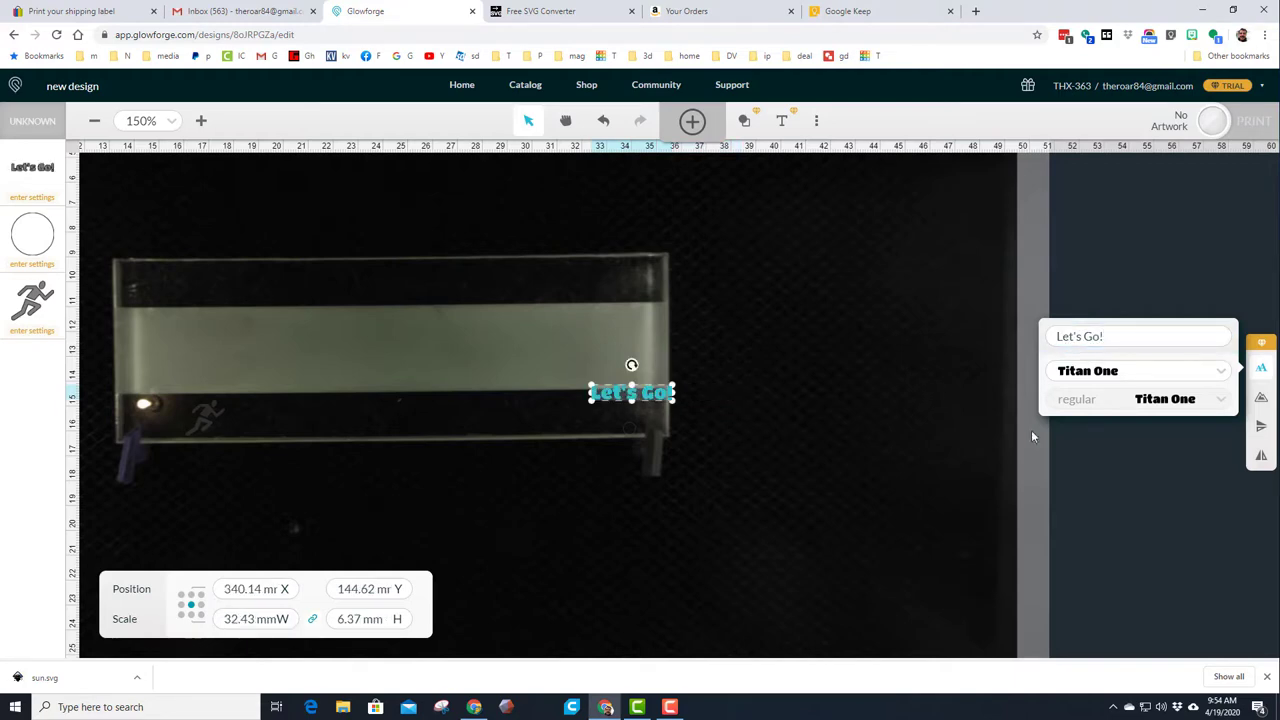
Browse the font list for a new typeface for the text
left_click(1227, 372)
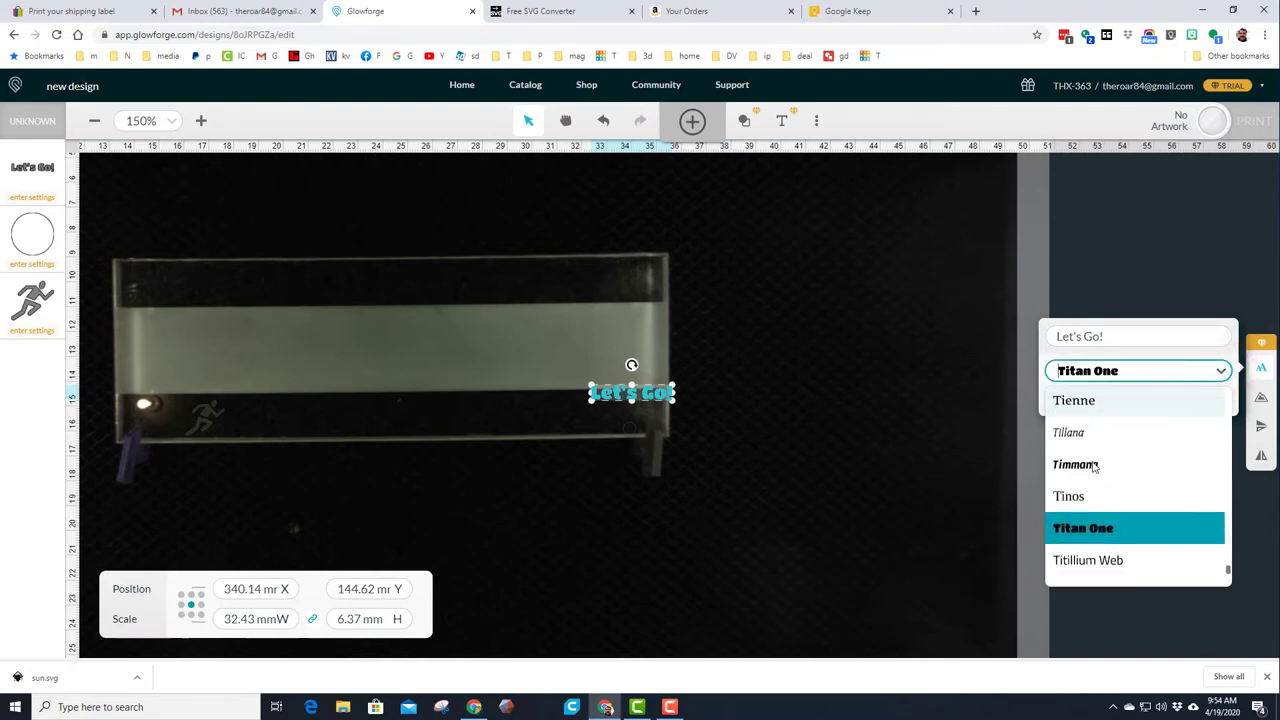
scroll(1093, 467, "down", 3)
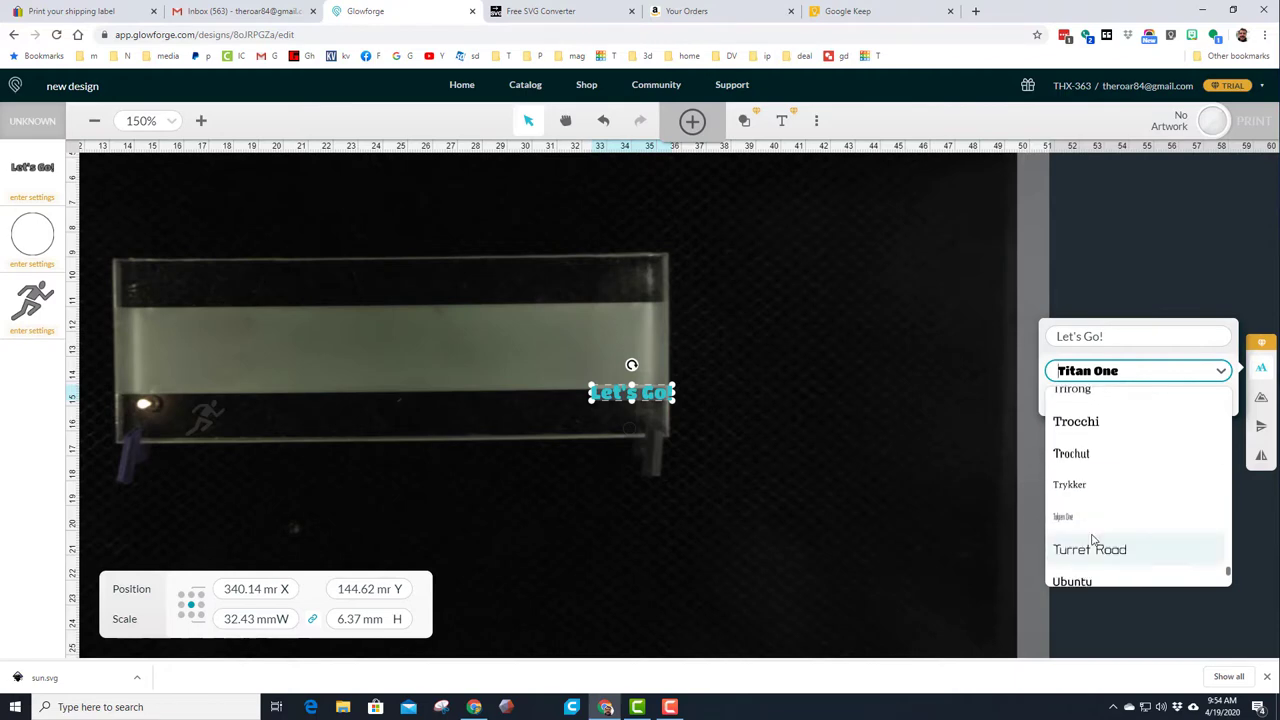
scroll(1080, 550, "down", 3)
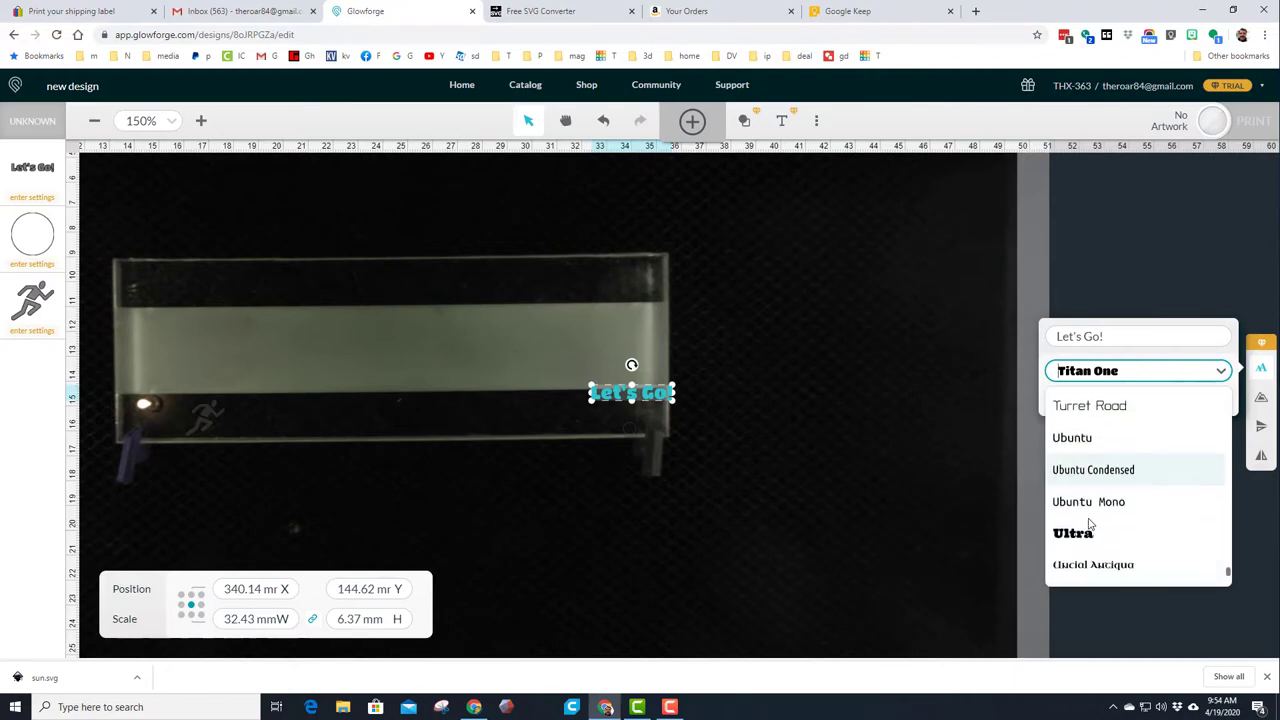
scroll(1090, 480, "down", 2)
scroll(1094, 463, "up", 10)
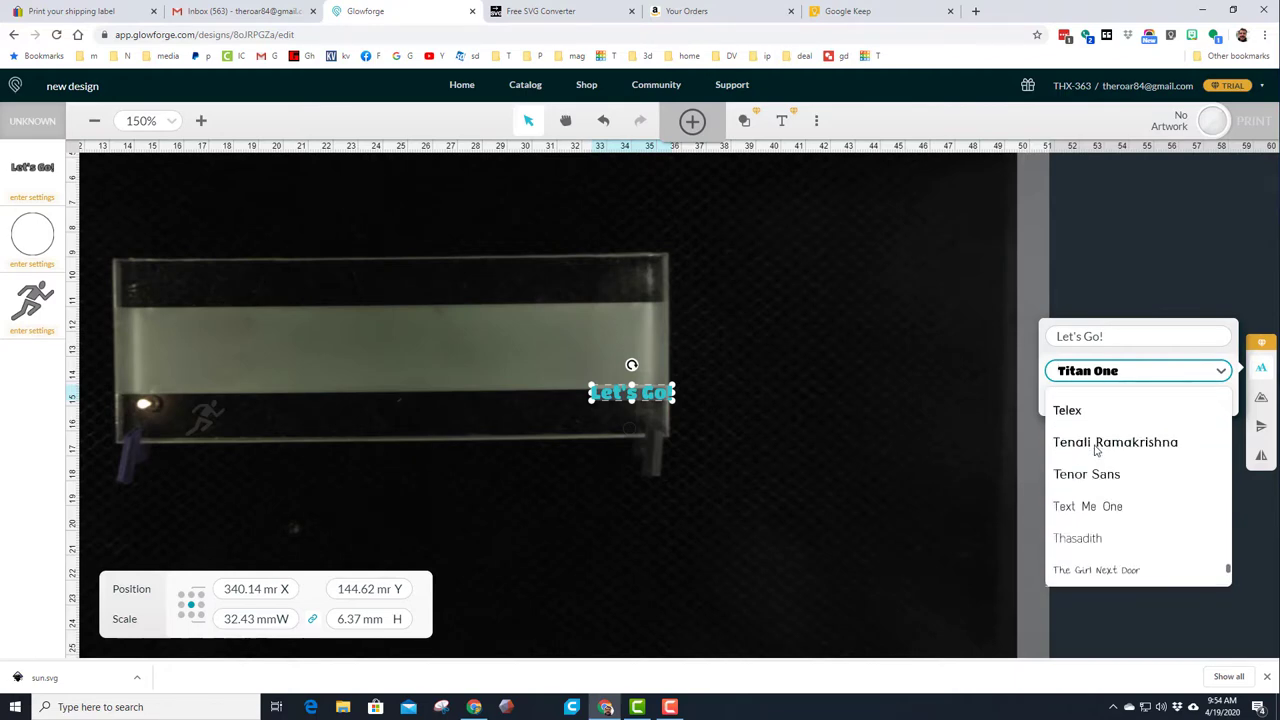
scroll(1100, 441, "up", 5)
scroll(1080, 490, "down", 2)
Switch the text to Suez One and size it to about 49.94 × 14.11 mm beside the runner
left_click(1076, 492)
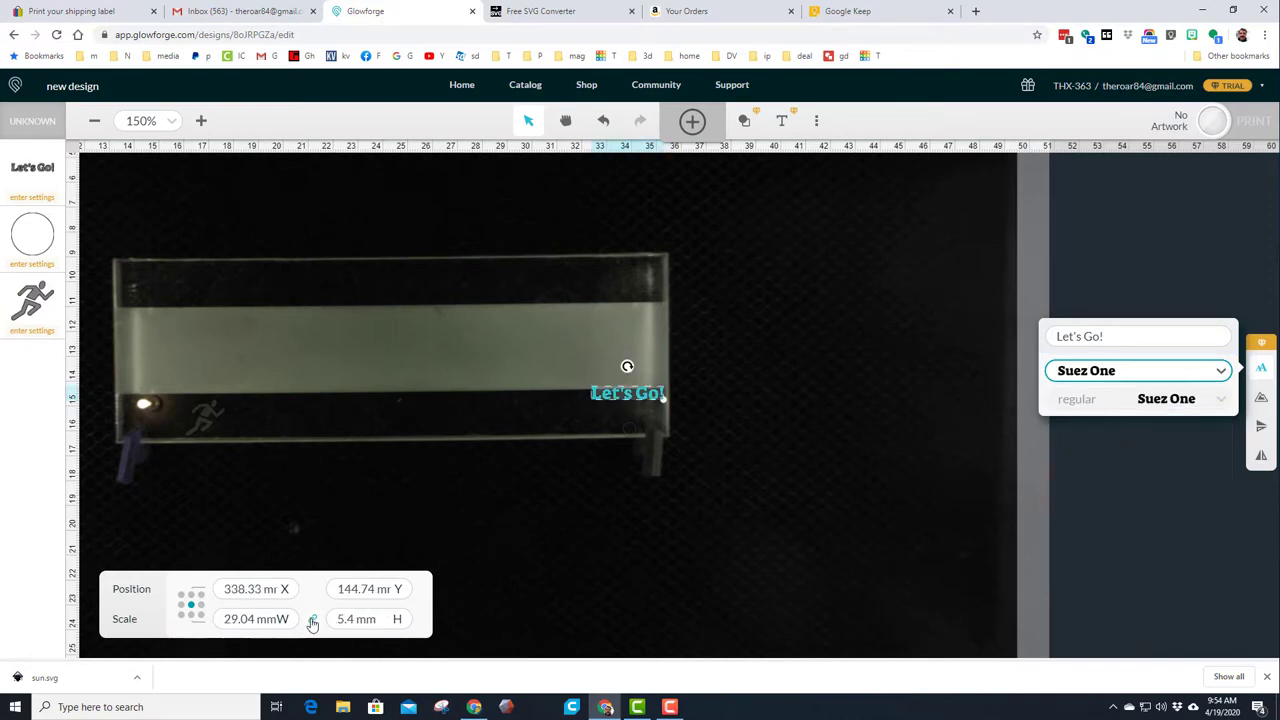
left_click_drag(663, 399, 303, 420)
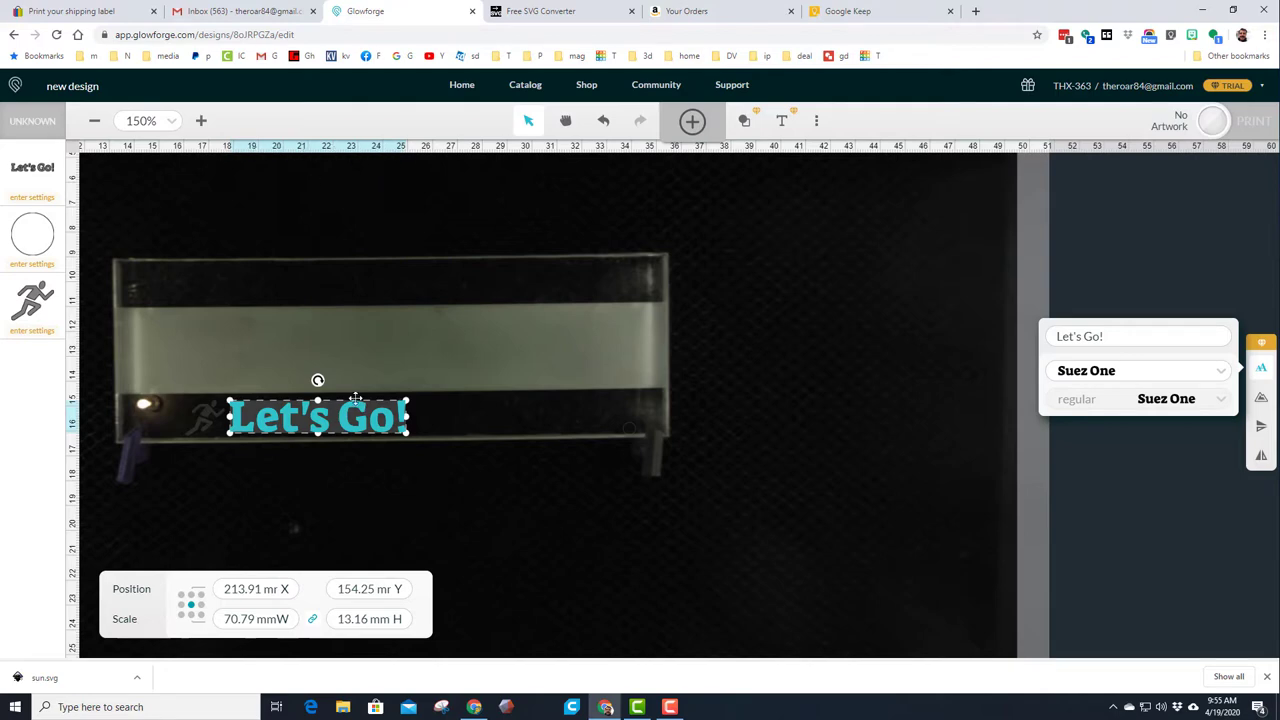
left_click_drag(370, 425, 306, 412)
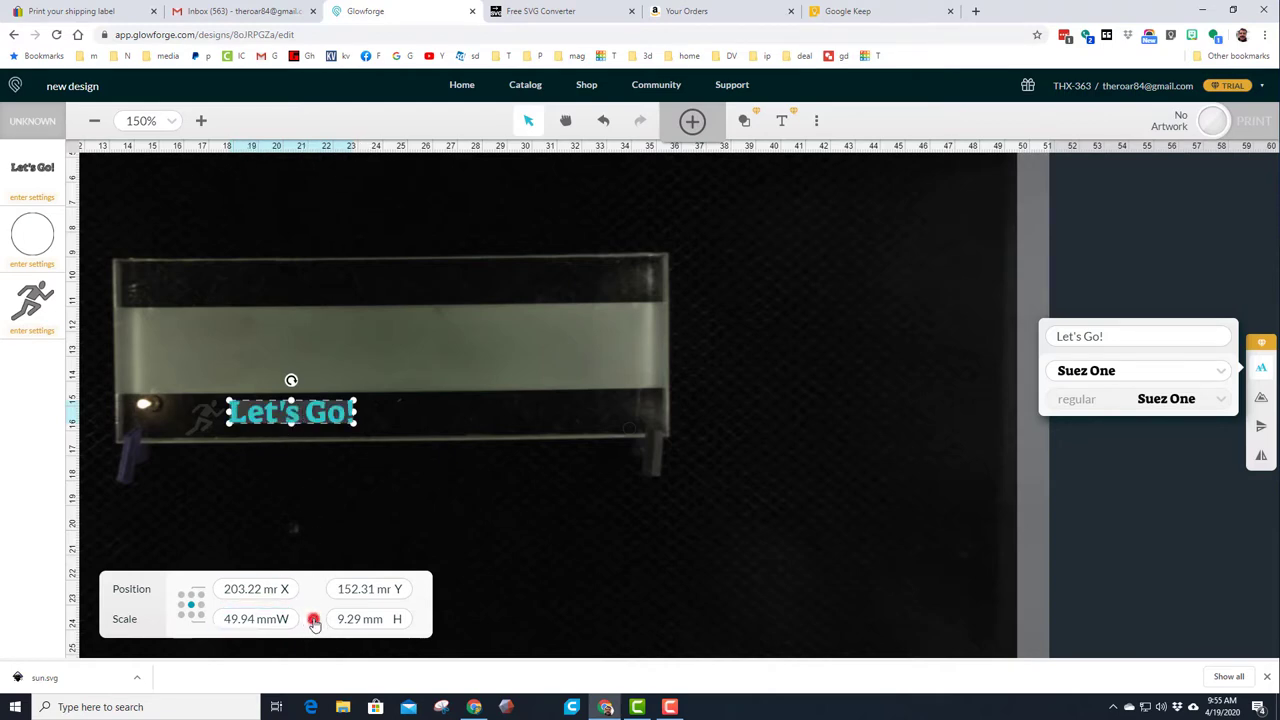
left_click(313, 621)
mouse_move(291, 424)
left_mouse_down()
mouse_move(303, 418)
mouse_move(288, 415)
mouse_move(294, 436)
left_mouse_up()
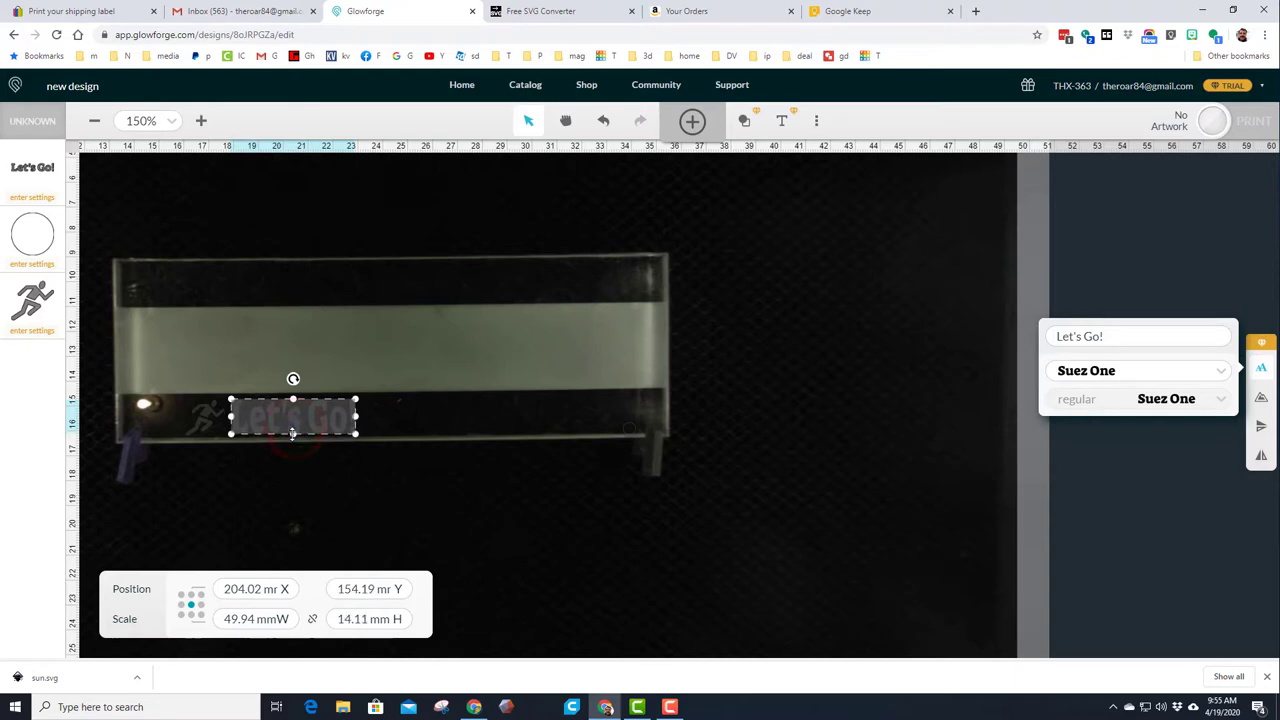
left_click(241, 460)
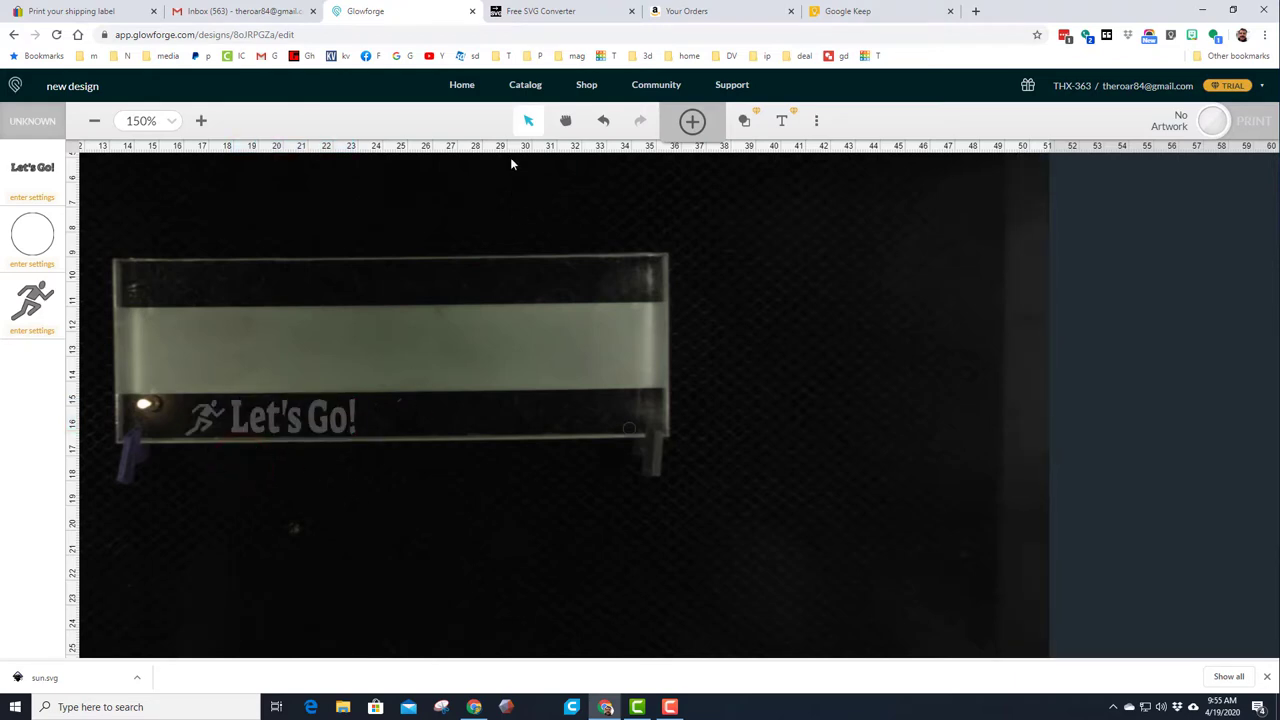
Add a 6.35 mm offset outline around the running figure and text together
left_click_drag(162, 485, 378, 395)
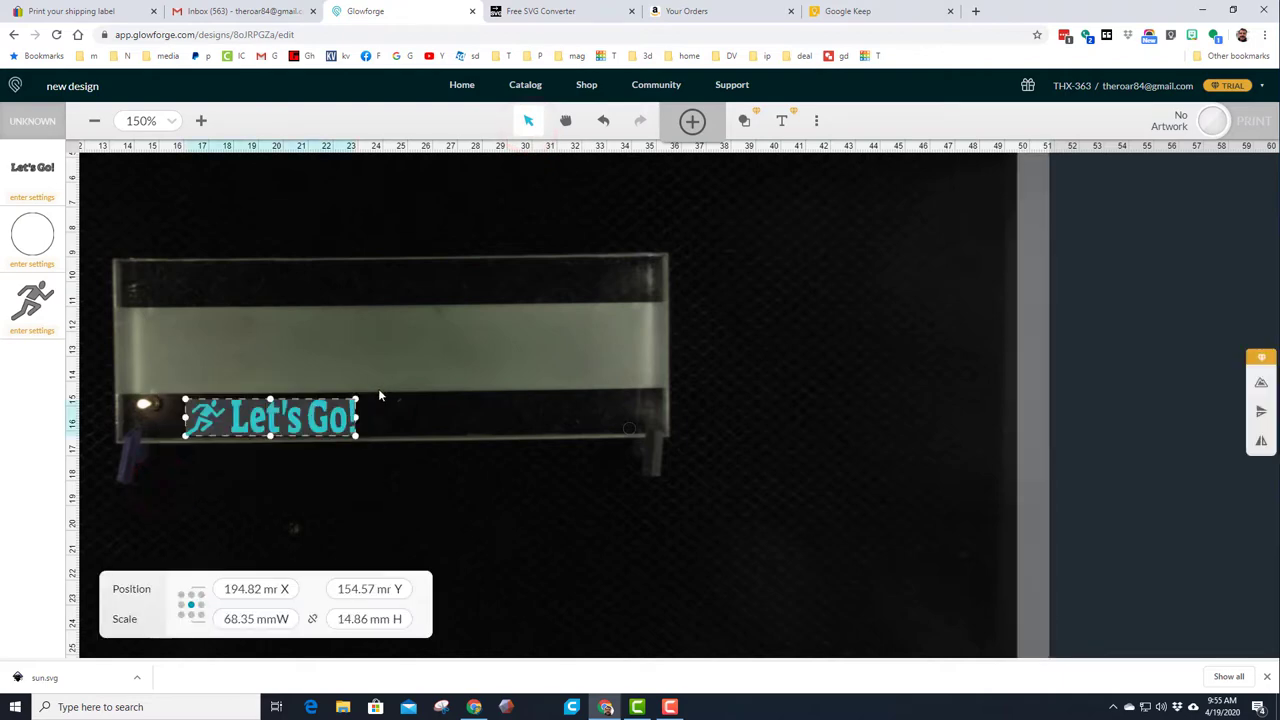
left_click(1260, 386)
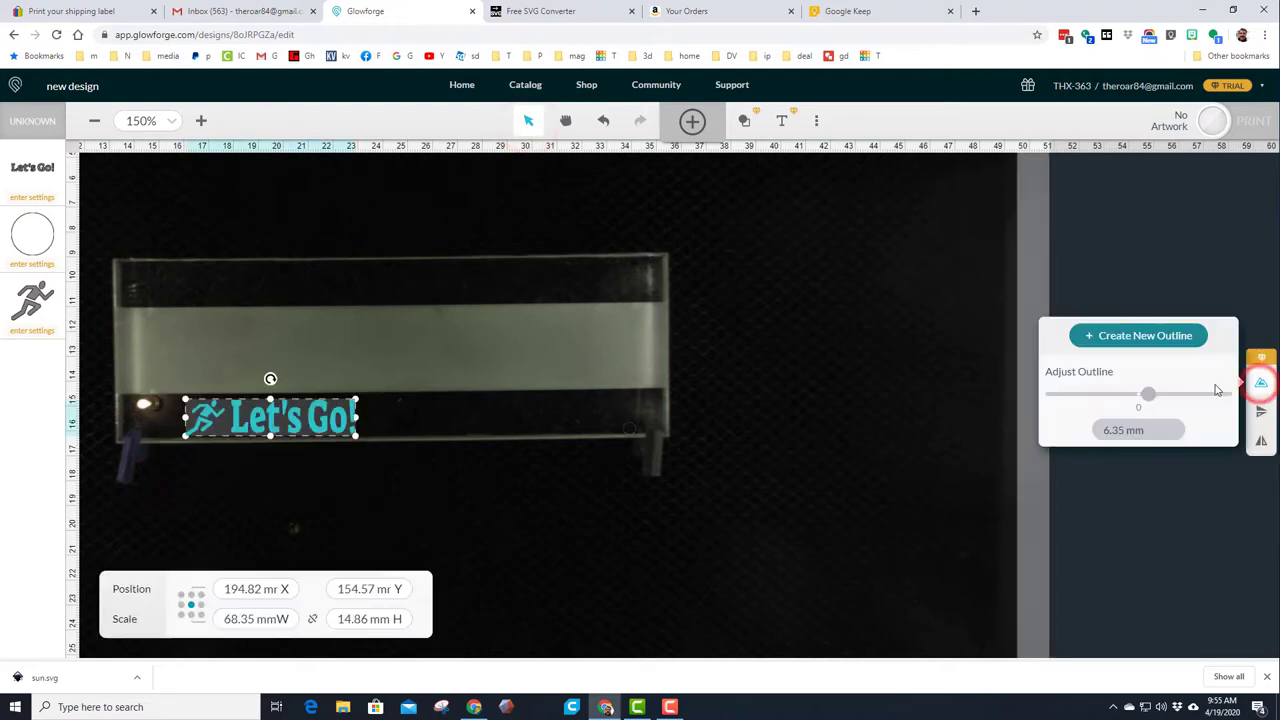
left_click(1146, 337)
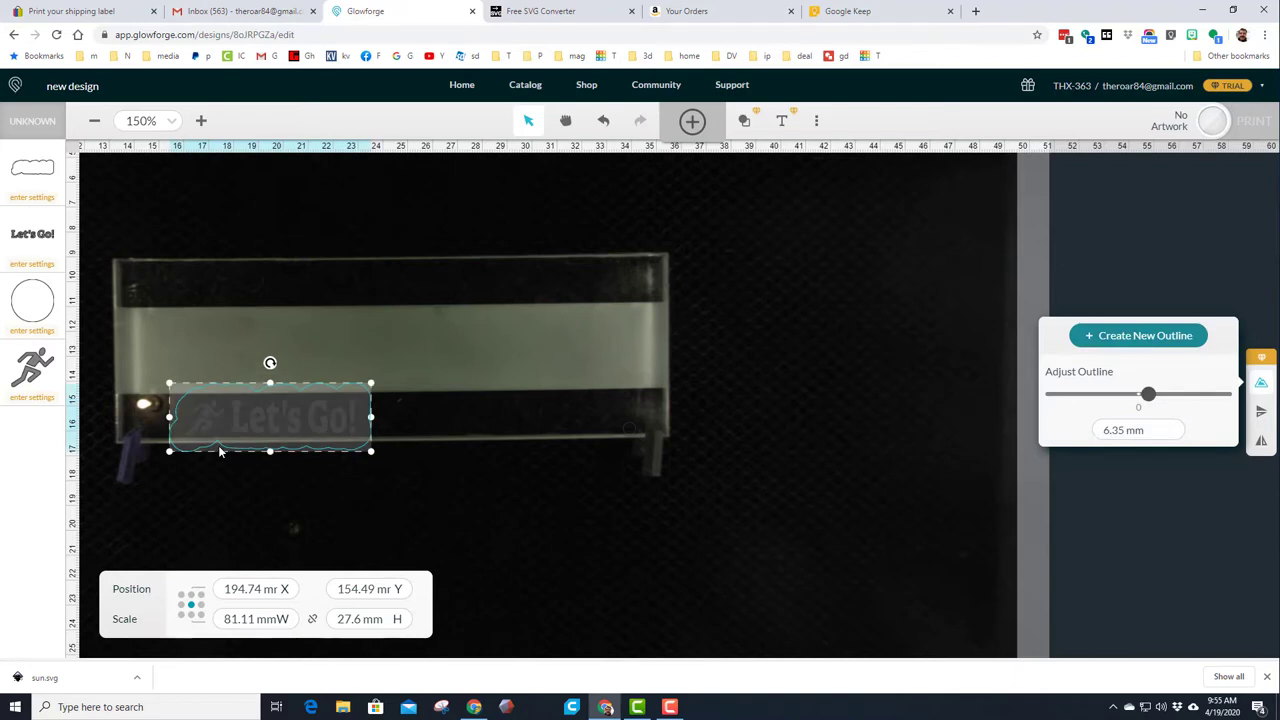
Select the cloud outline and open its cut material settings
left_click(225, 465)
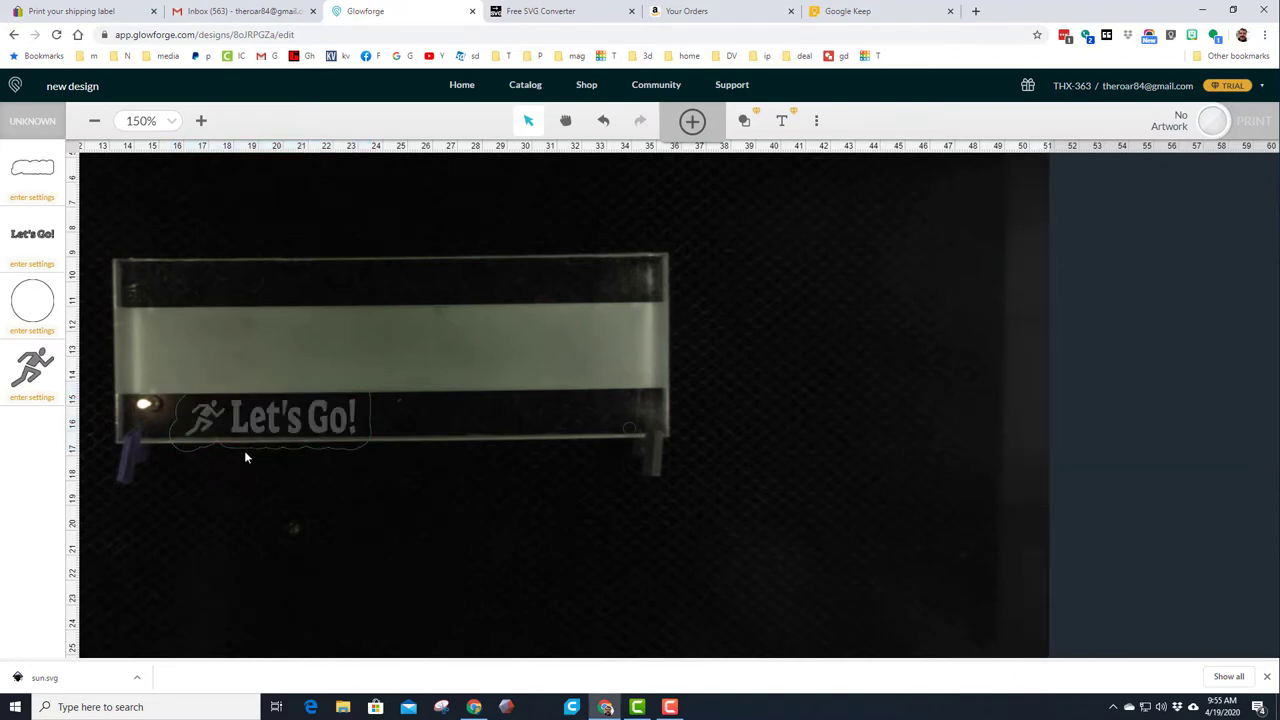
left_click(276, 448)
left_click(30, 200)
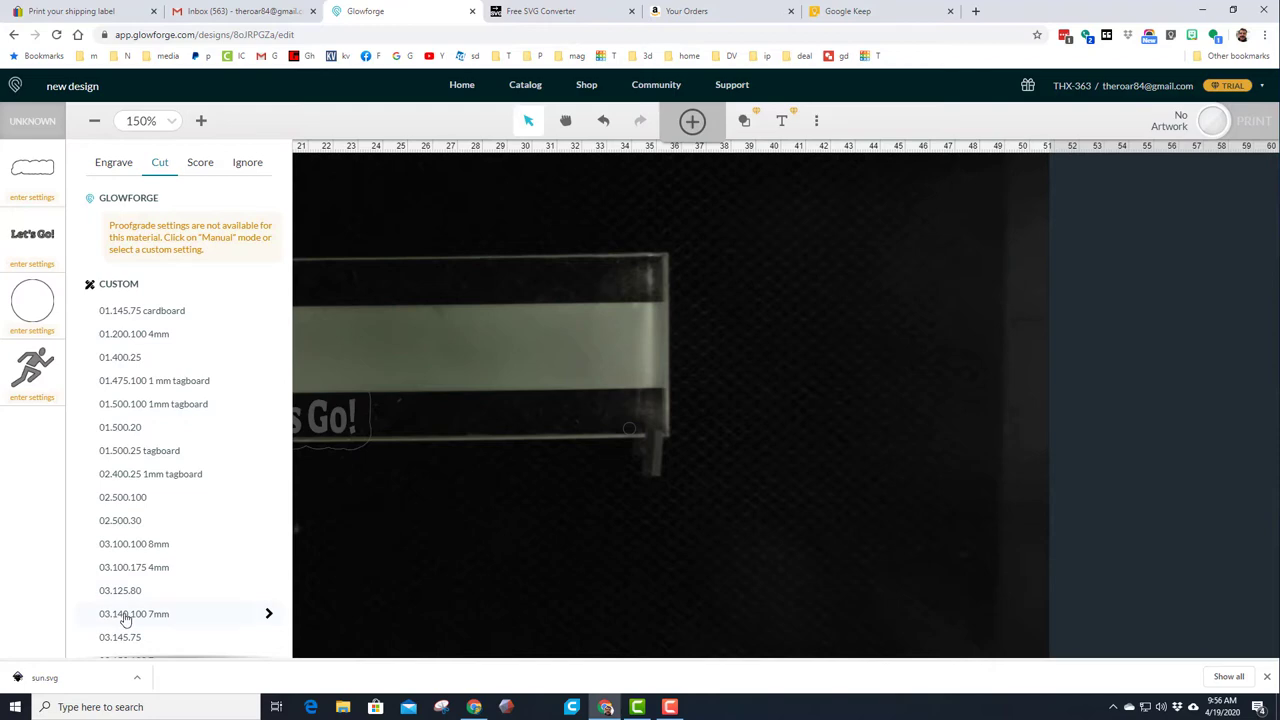
Apply the 03.140.100 7mm cut preset to the outline and resize it to 83.84 × 20.91 mm
left_click(133, 614)
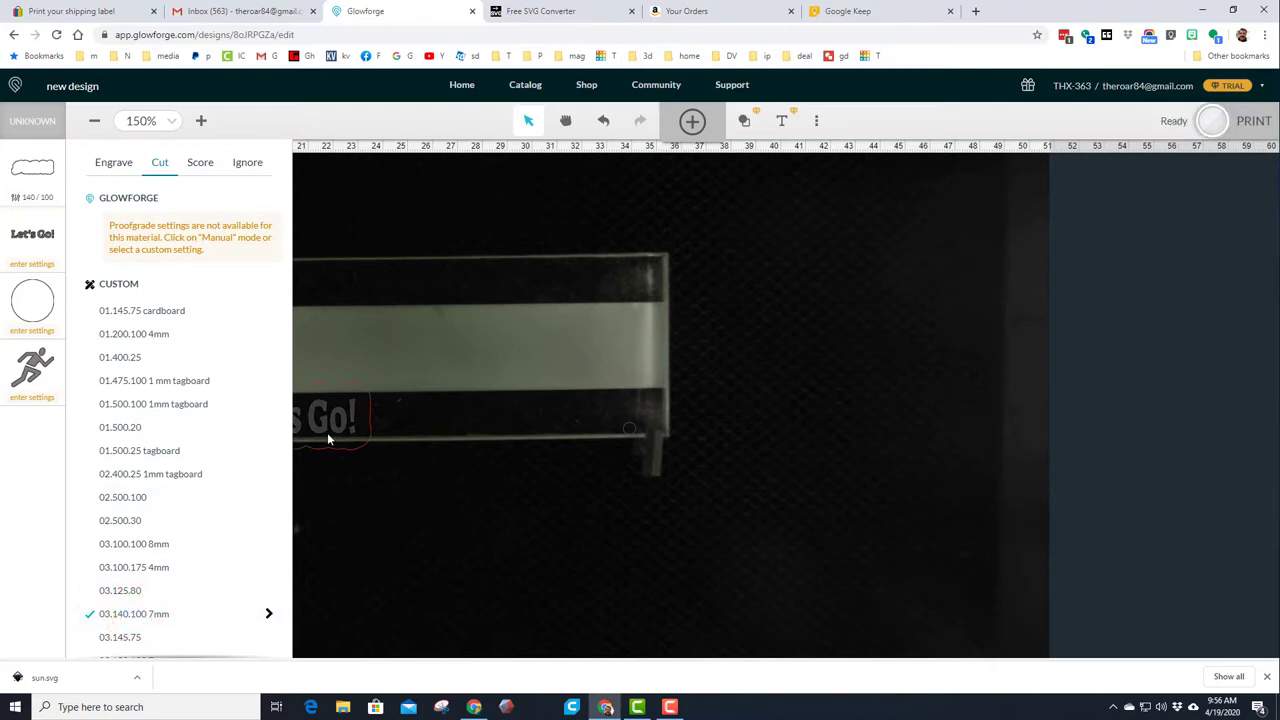
left_click(397, 457)
left_click(285, 438)
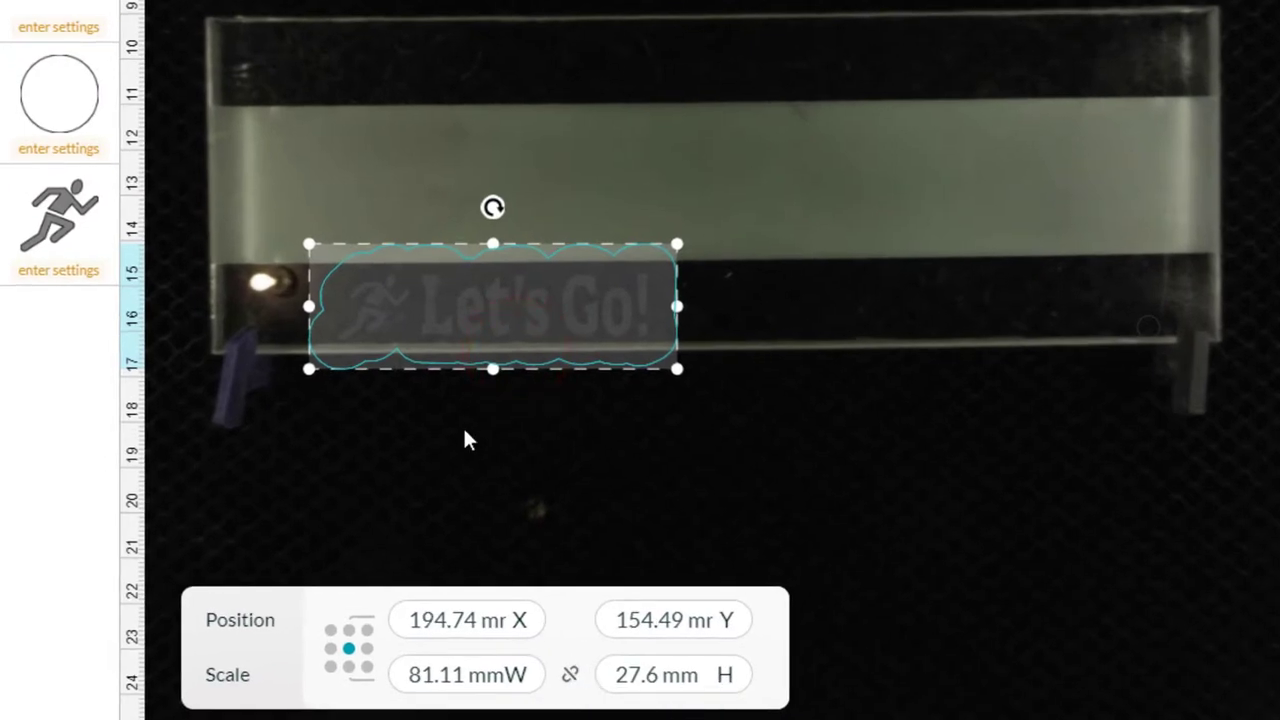
left_click_drag(493, 369, 498, 355)
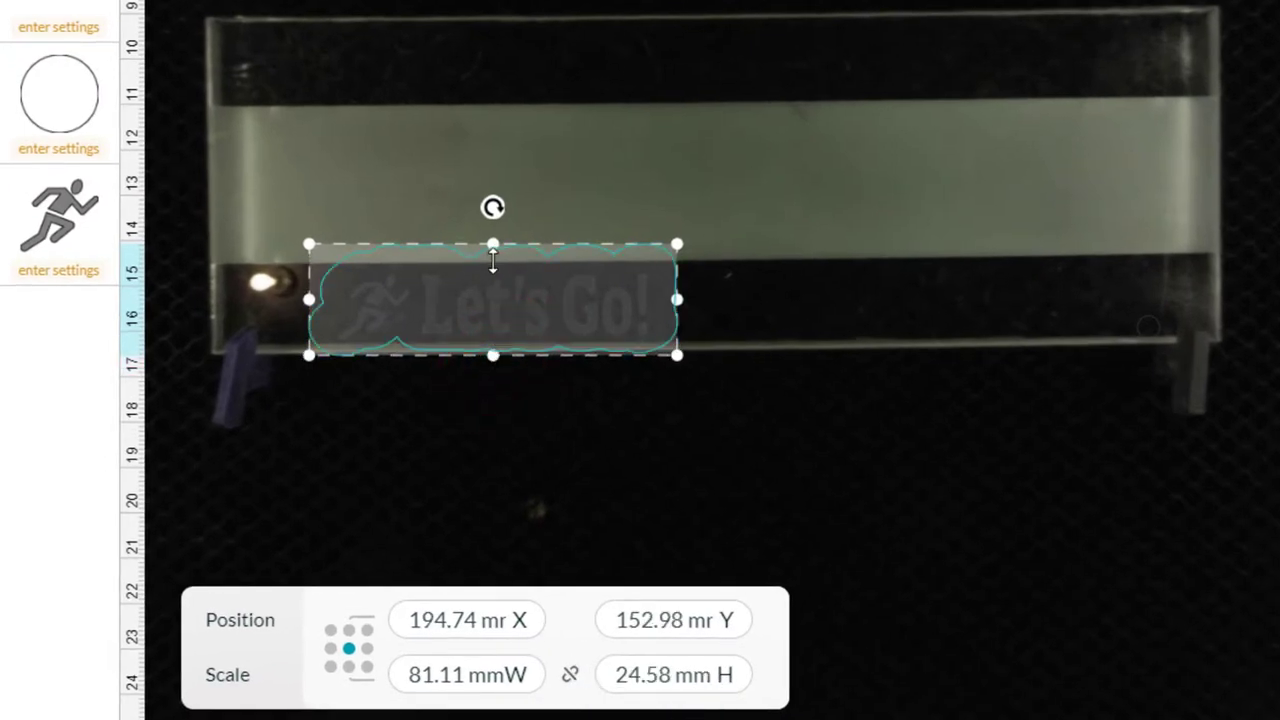
left_click_drag(493, 243, 493, 260)
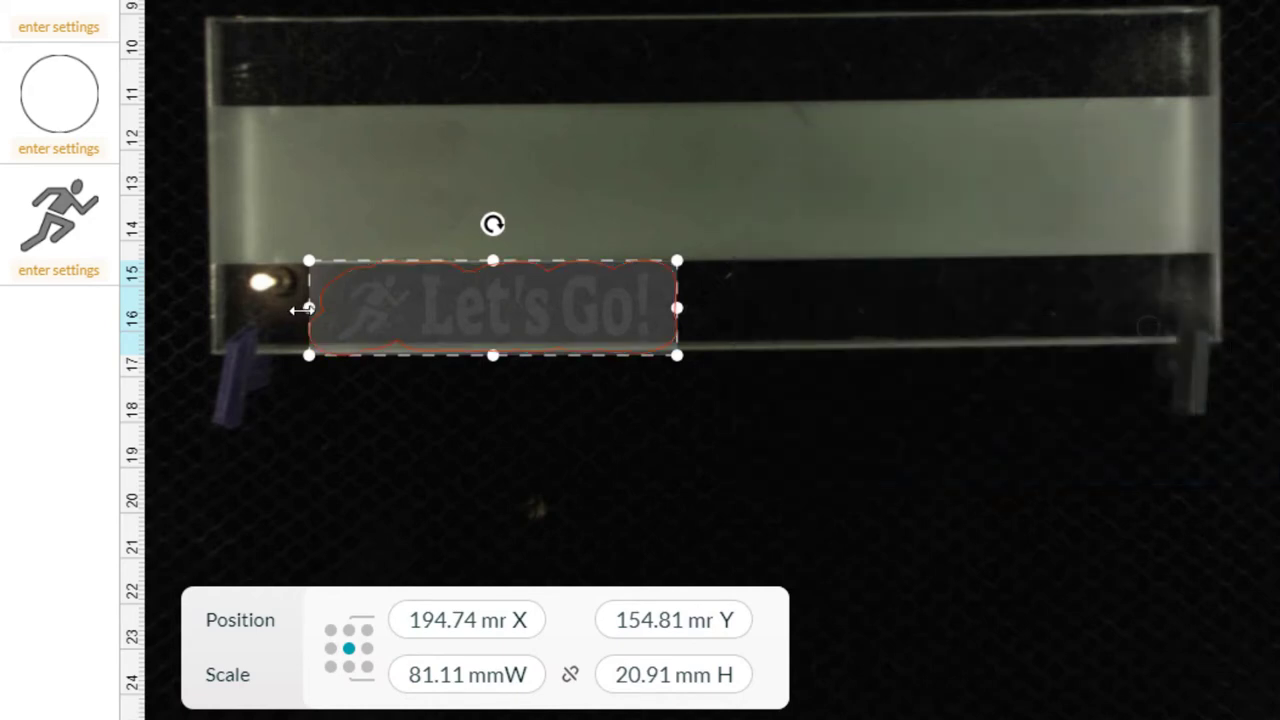
left_click_drag(308, 308, 297, 307)
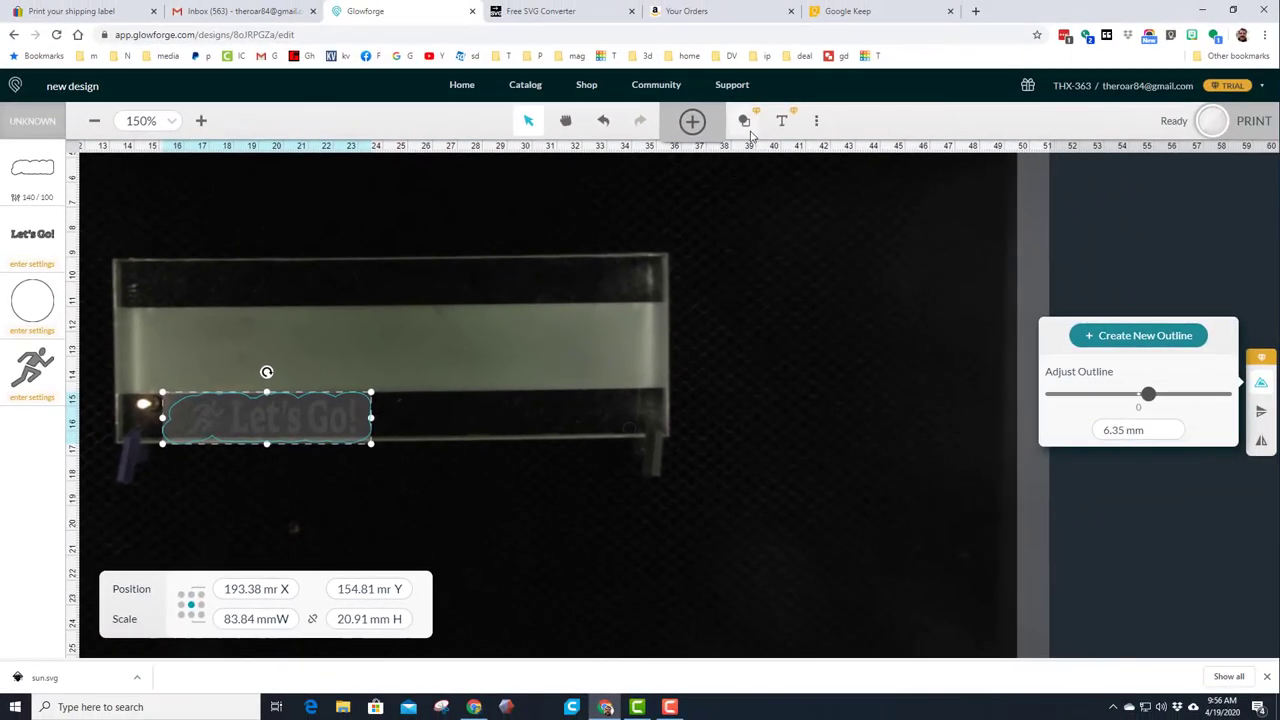
Add a circle with locked proportions and set its width to 5 mm
left_click(744, 120)
left_click(715, 160)
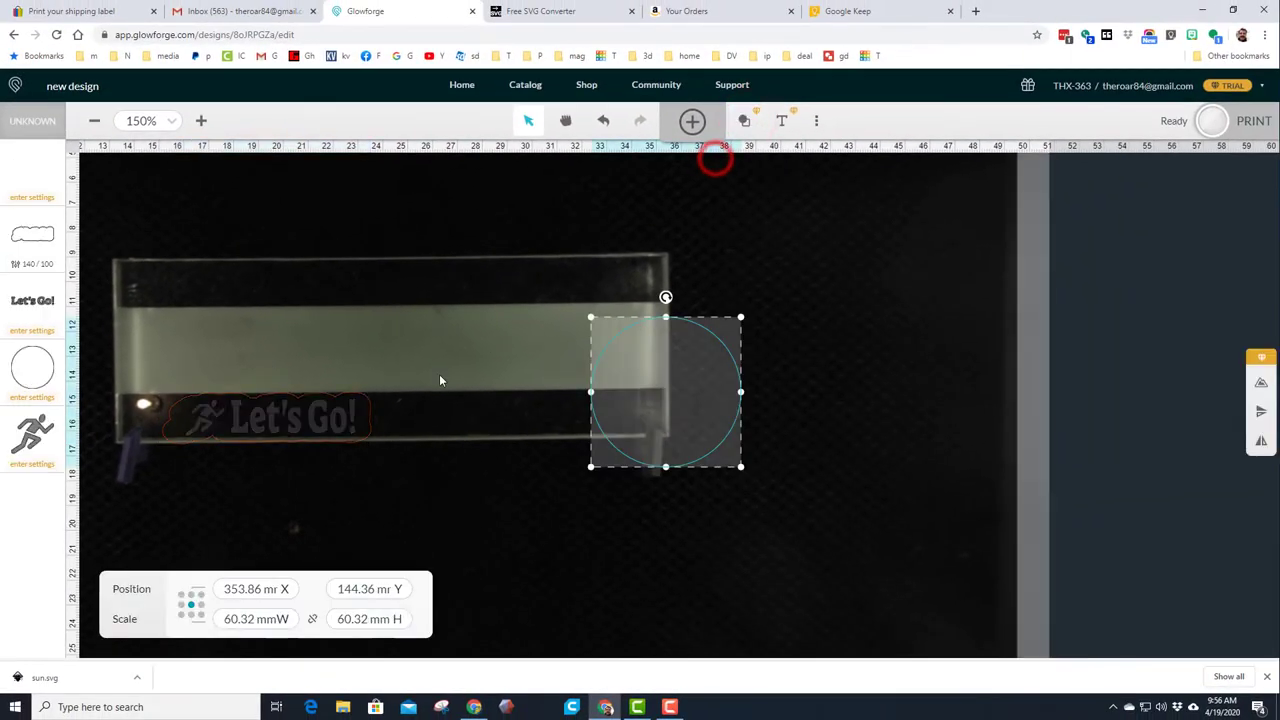
left_click(310, 622)
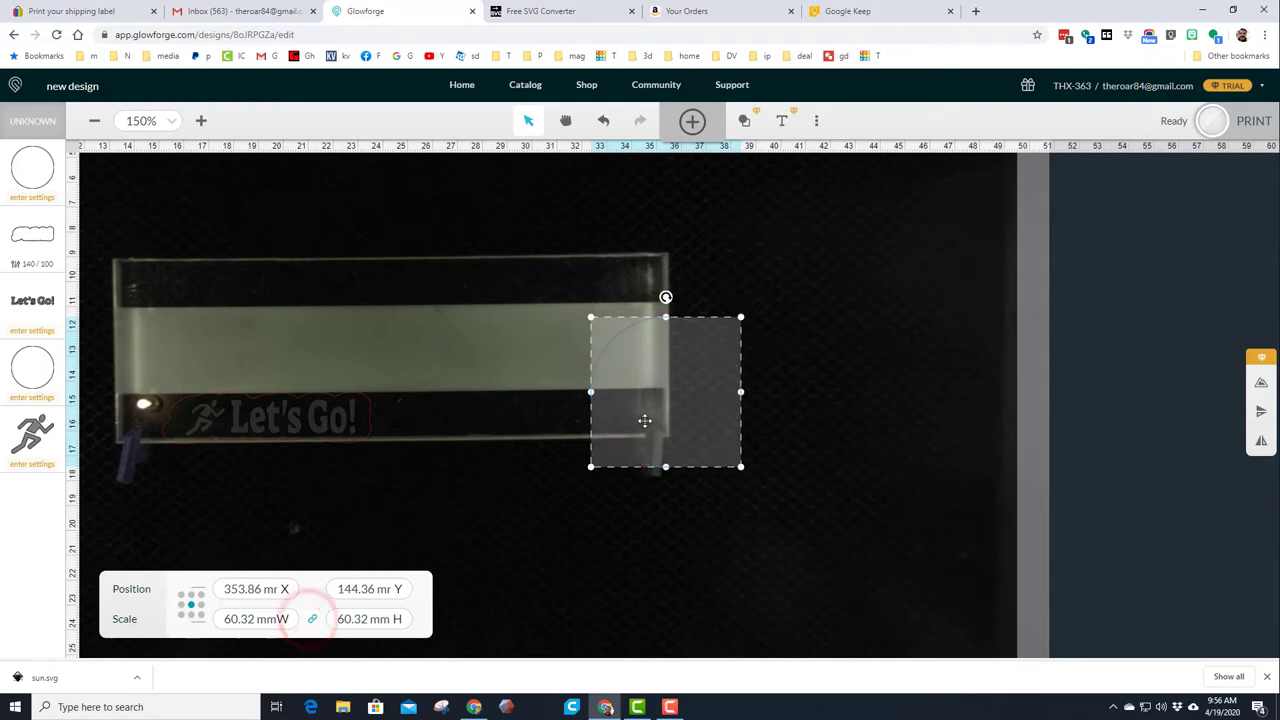
left_click_drag(740, 318, 722, 337)
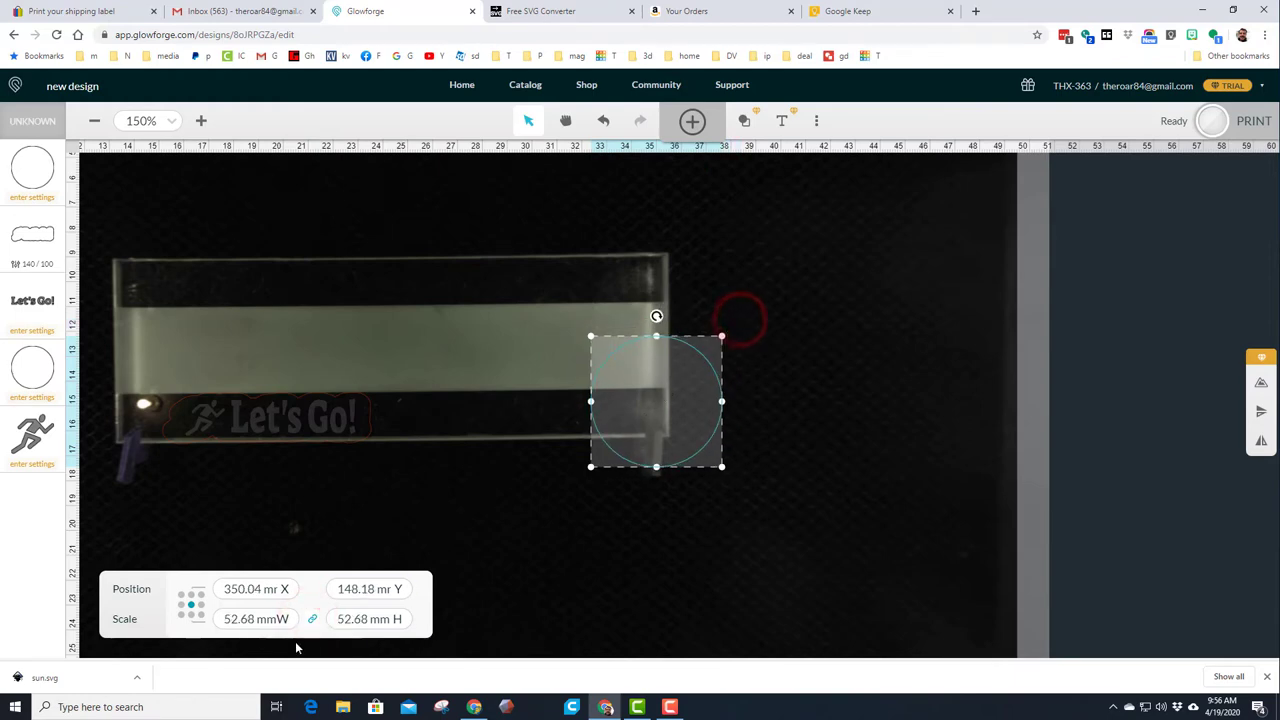
left_click_drag(253, 619, 216, 620)
type("5")
key("Return")
Move the circle to the outline's left end beside the runner and open its material settings
left_click(517, 491)
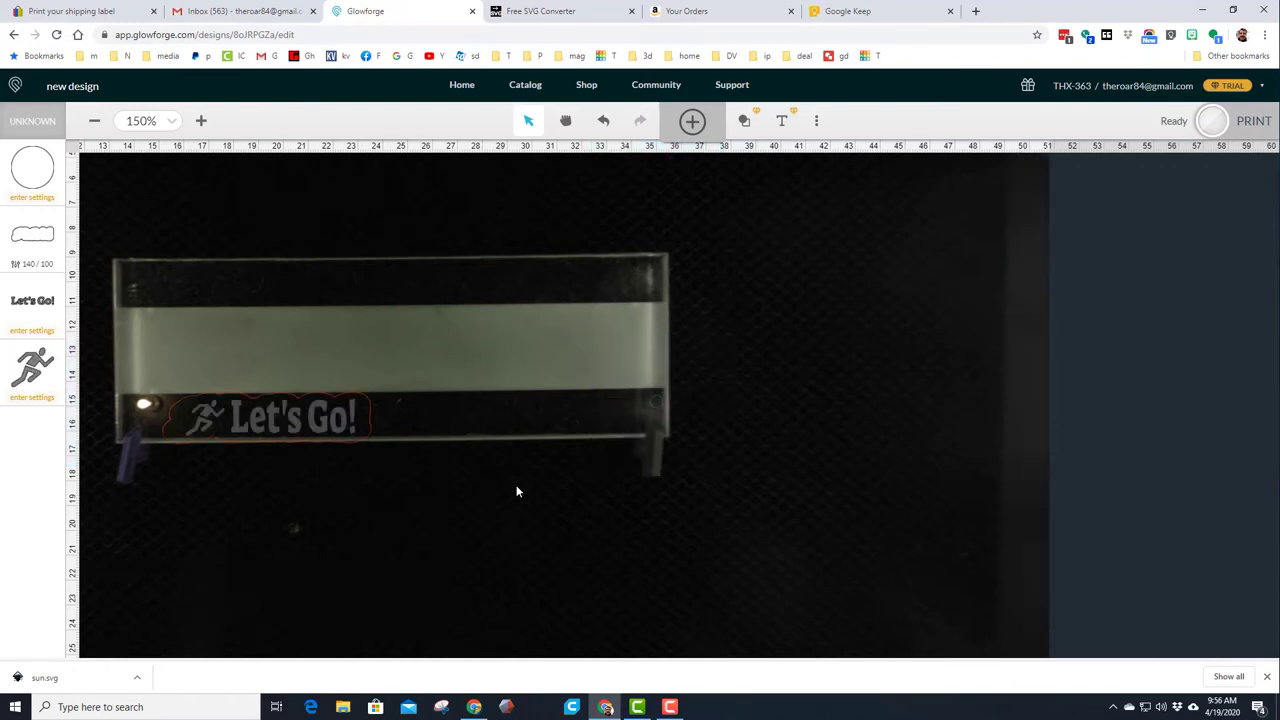
left_click_drag(651, 400, 183, 421)
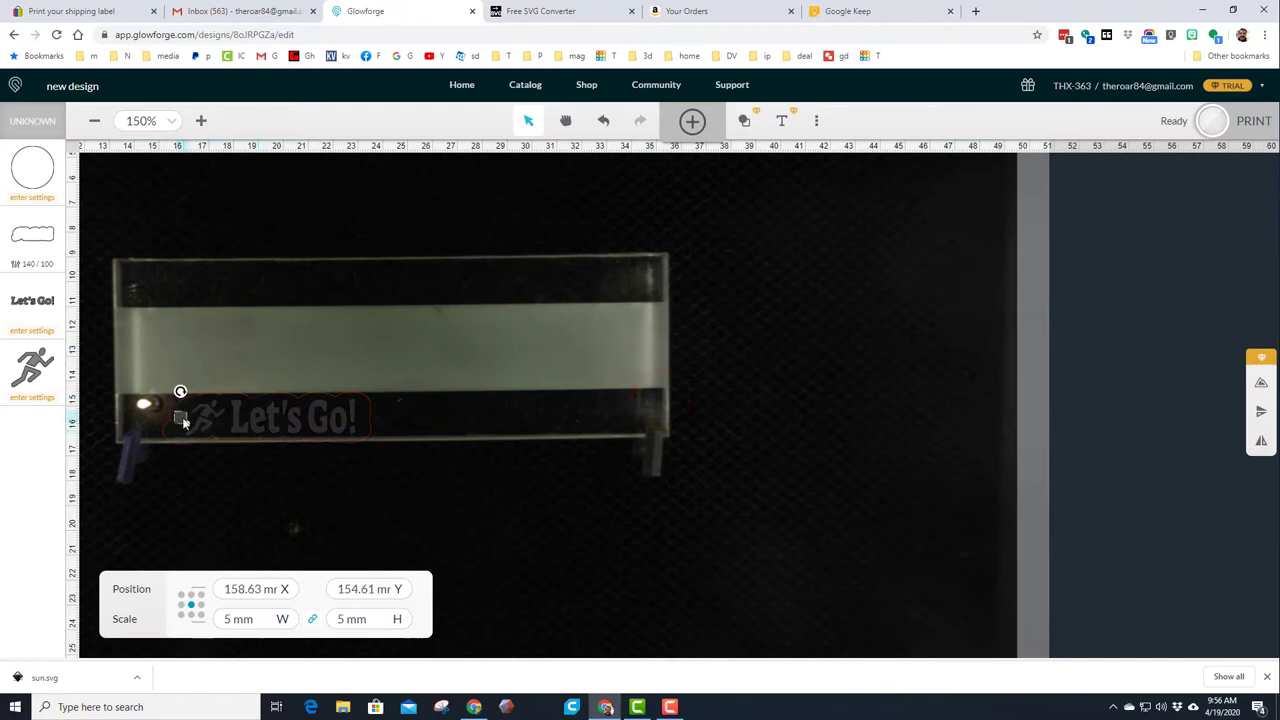
left_click(190, 458)
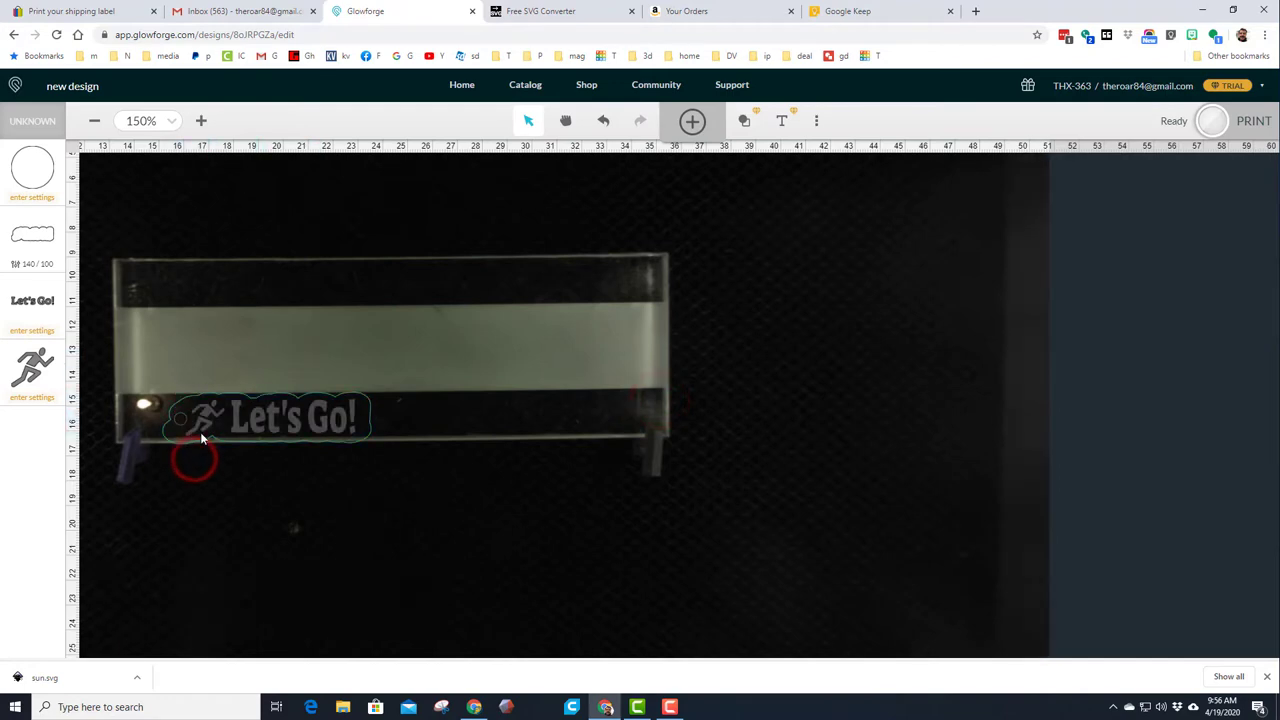
left_click(181, 421)
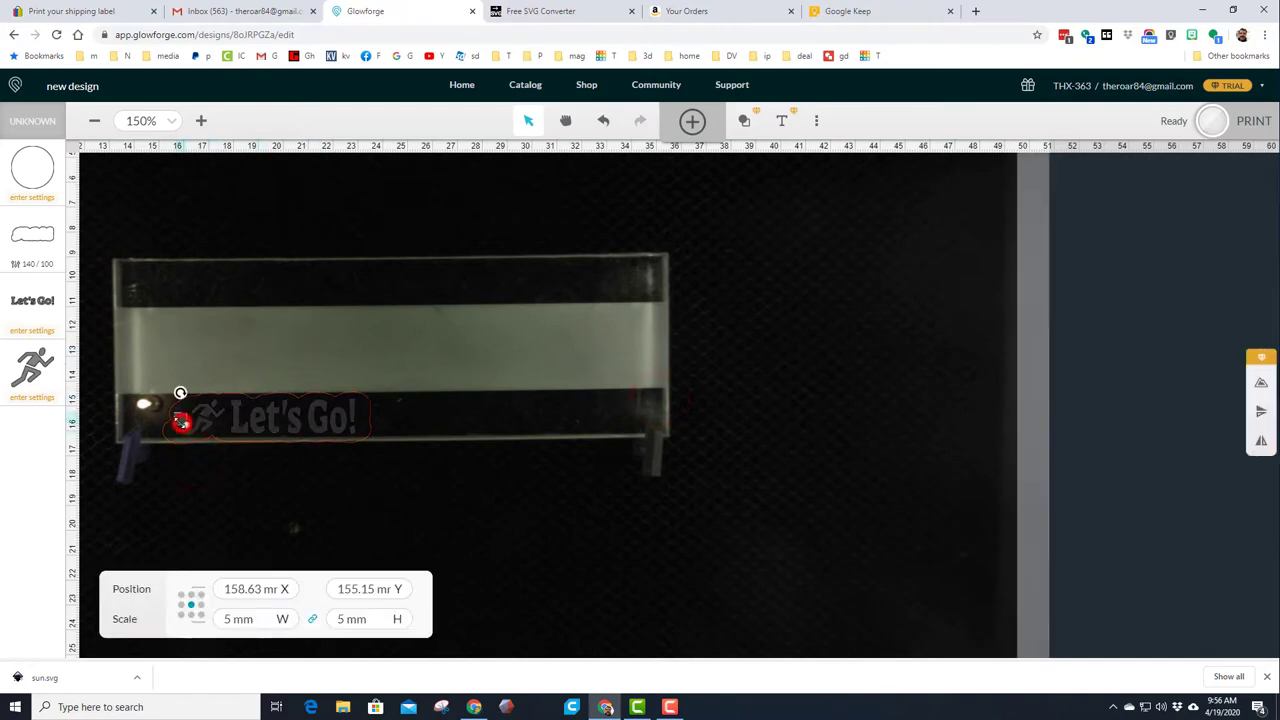
left_click(32, 197)
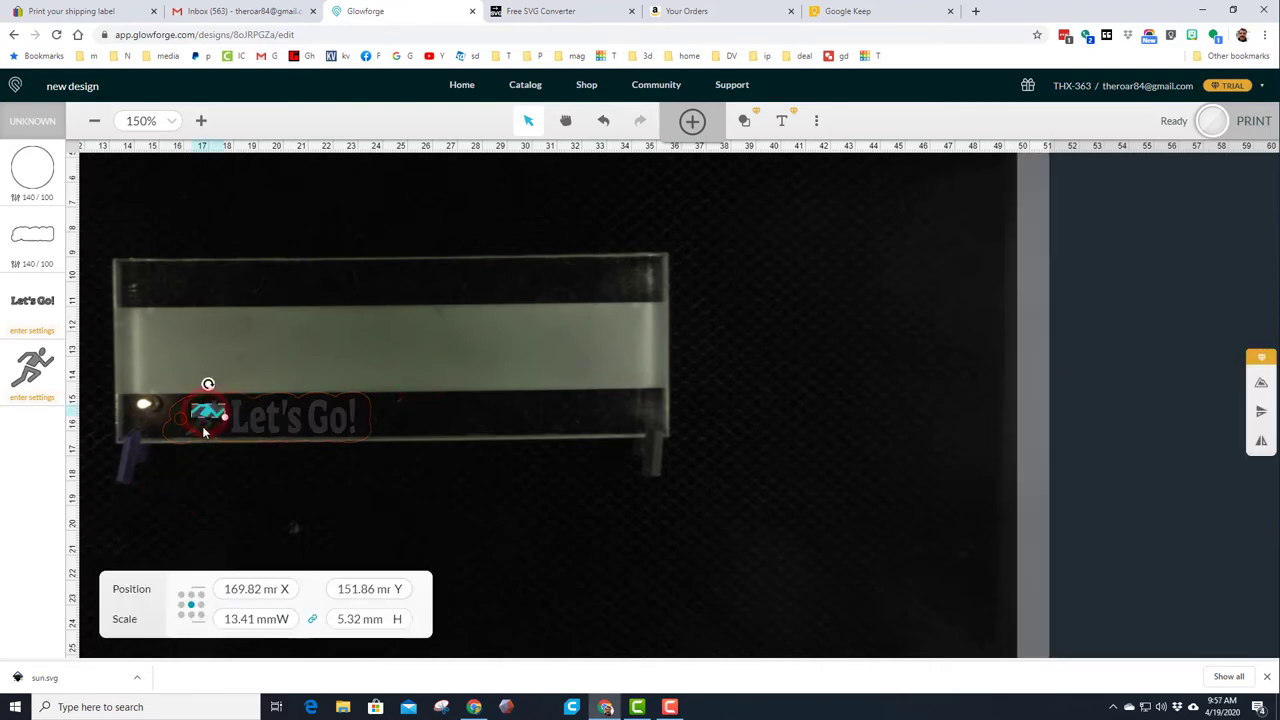
Set the running figure to engrave with the 01.500.20 30cm 7mm preset (speed 500, power 20)
left_click(204, 422, "shift")
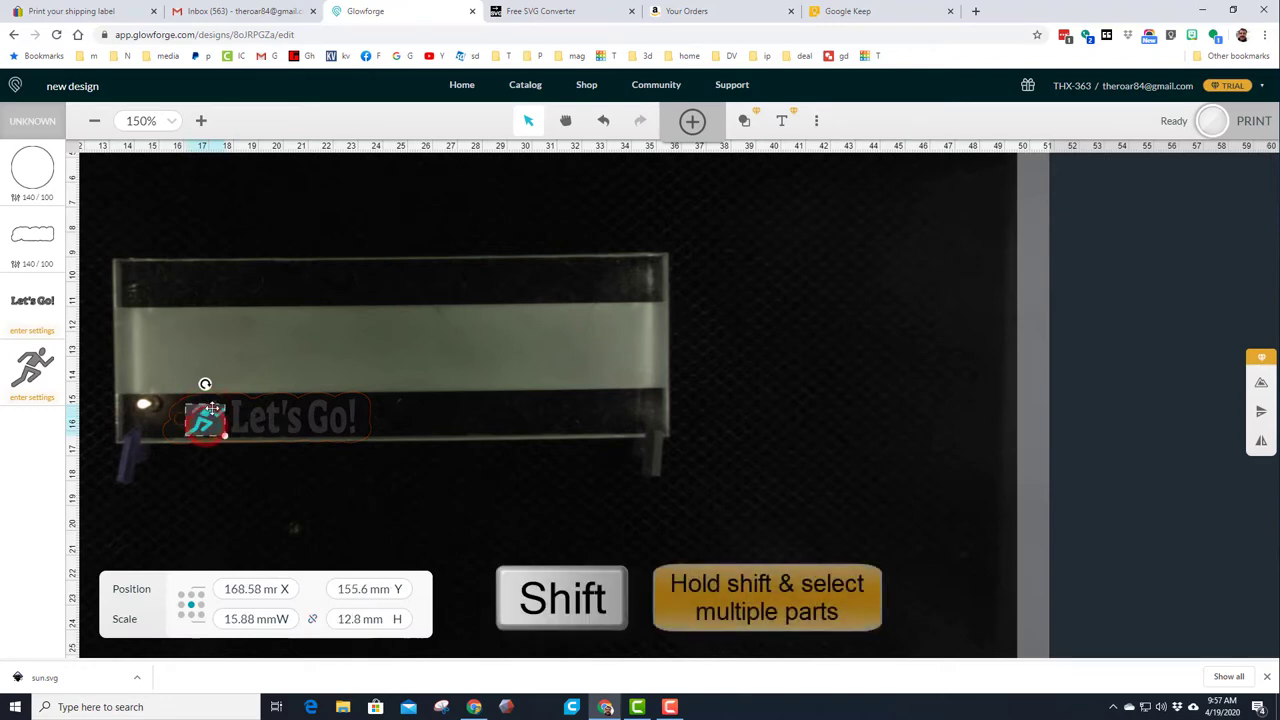
left_click(216, 409, "shift")
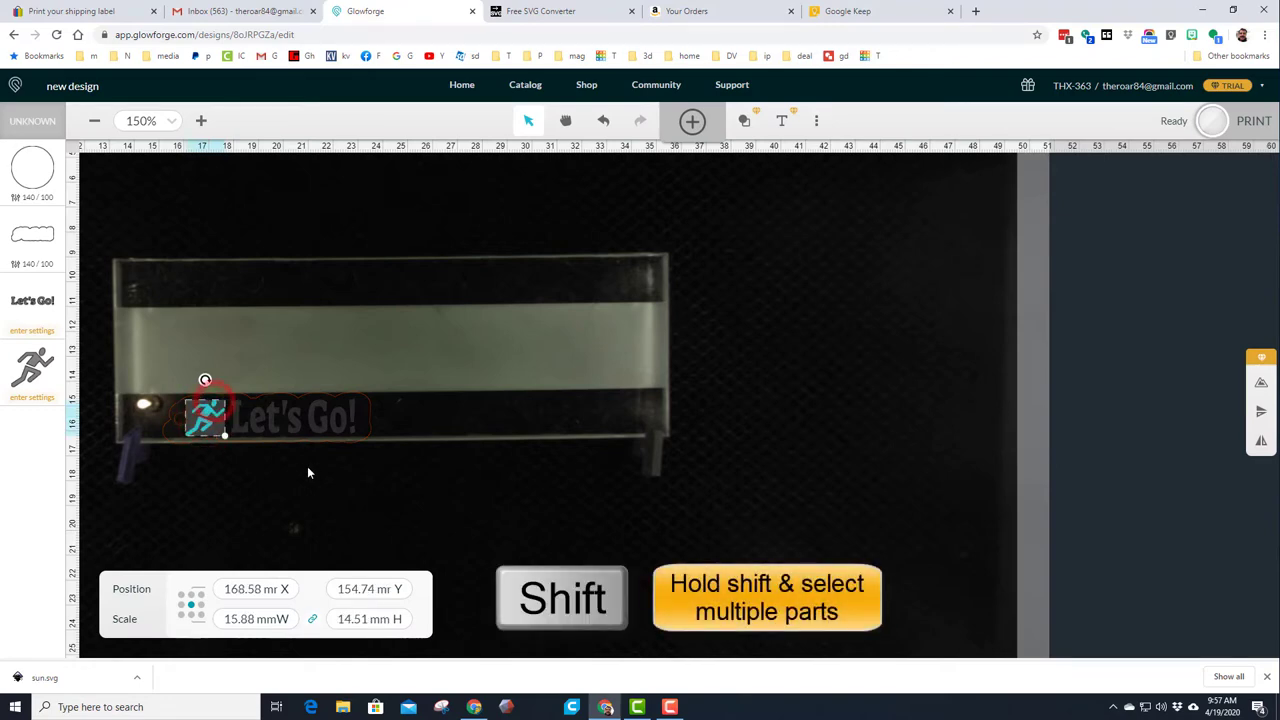
left_click(38, 400)
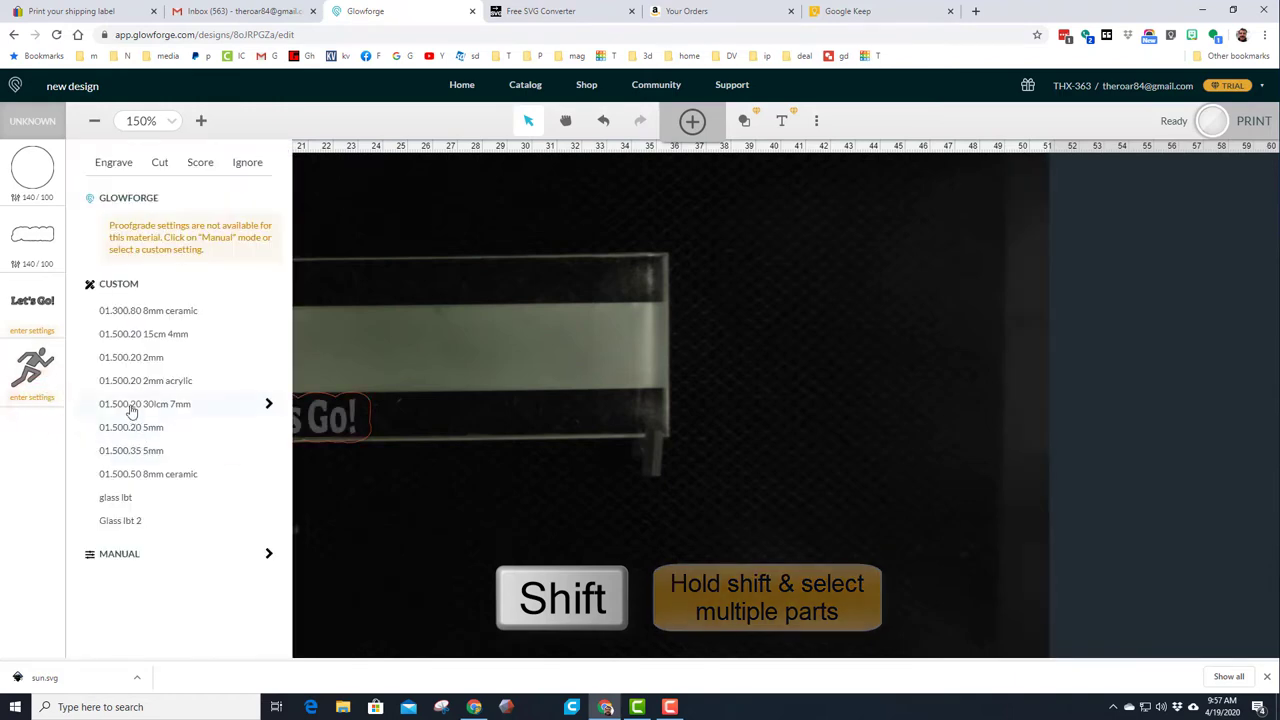
left_click(120, 164)
left_click(132, 405)
left_click(268, 403)
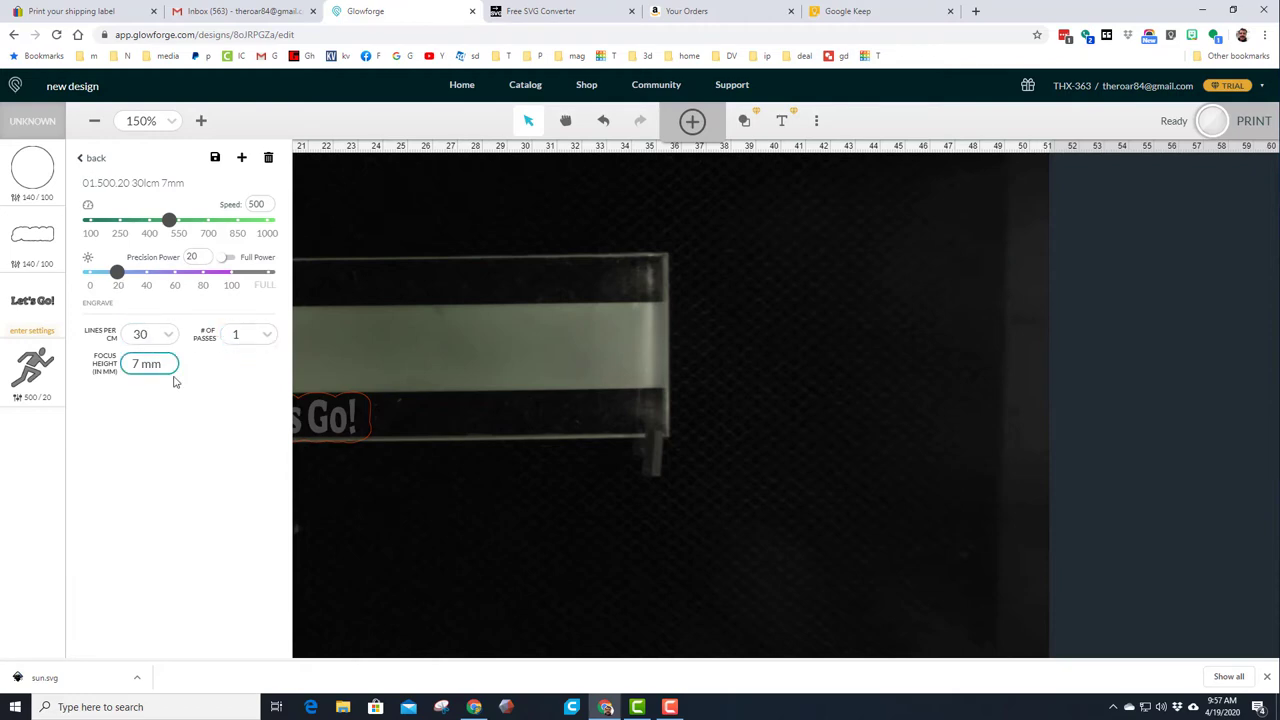
left_click(317, 361)
left_click(245, 416)
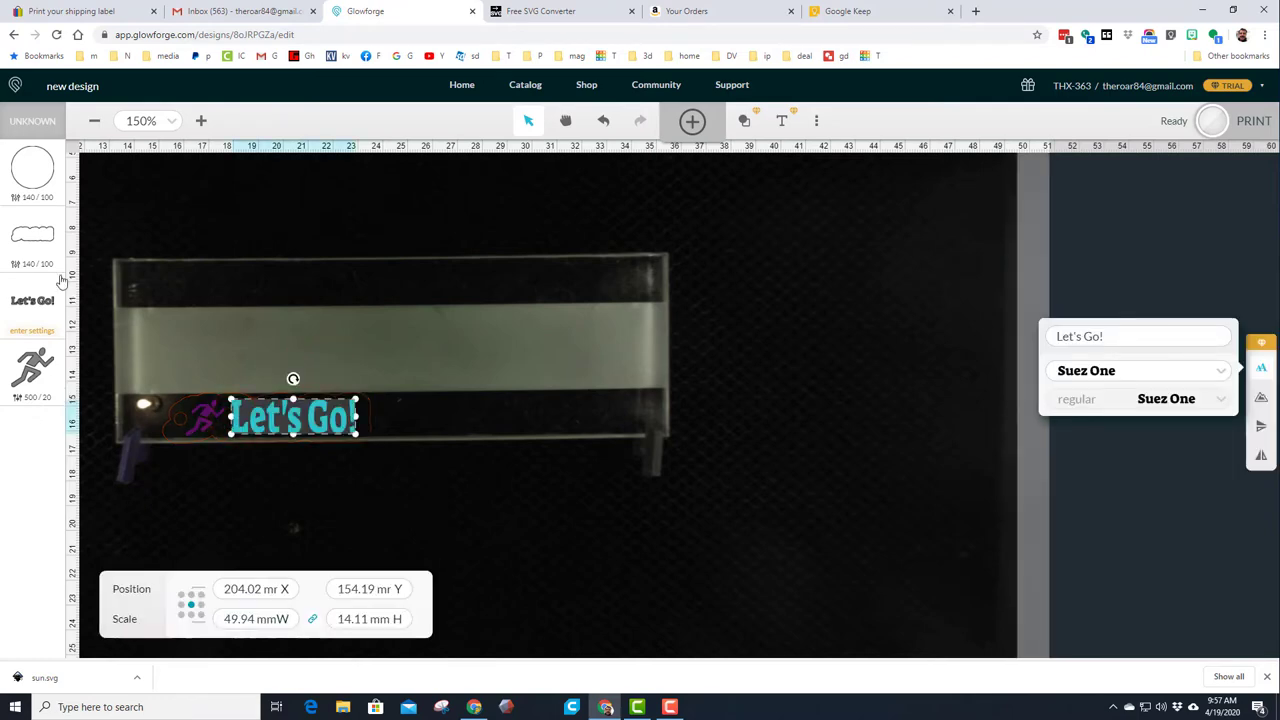
Set the 'Let's Go!' text to engrave with the 500/20 preset
left_click(38, 340)
left_click(110, 403)
left_click(330, 430)
Duplicate the 'Let's Go!' text and place the copy slightly below the original
key("ctrl+c")
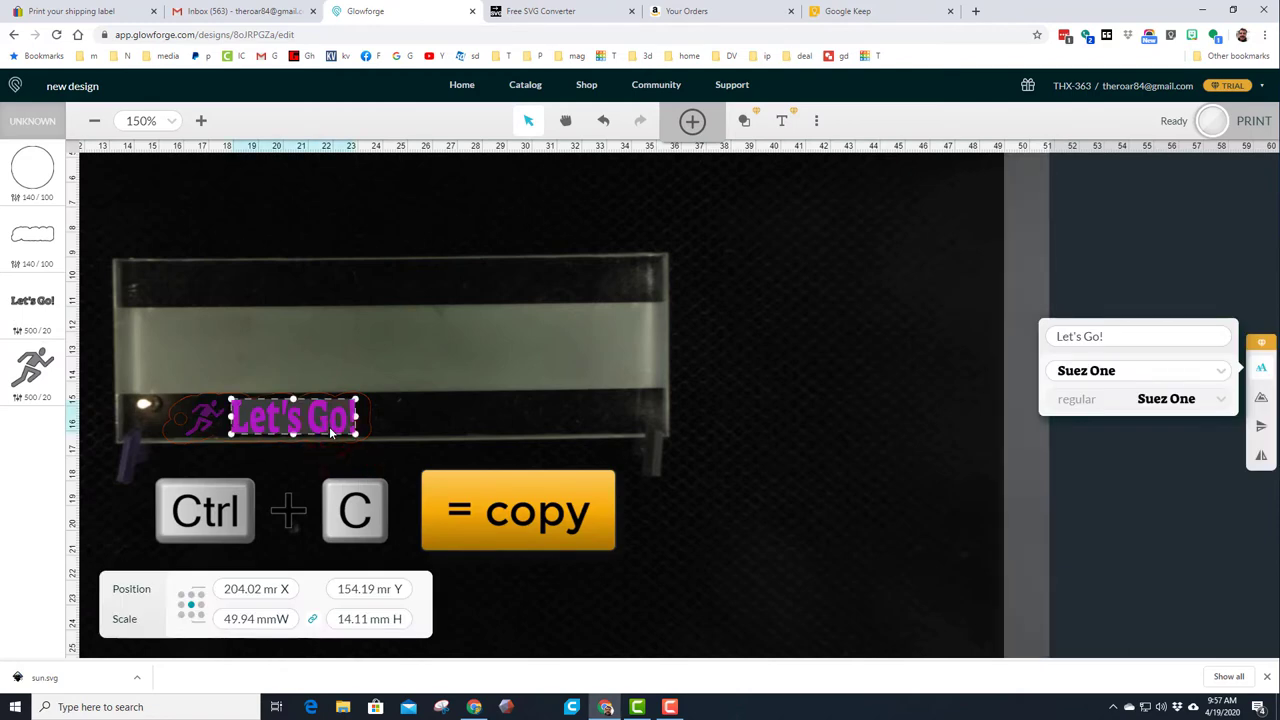
key("ctrl+v")
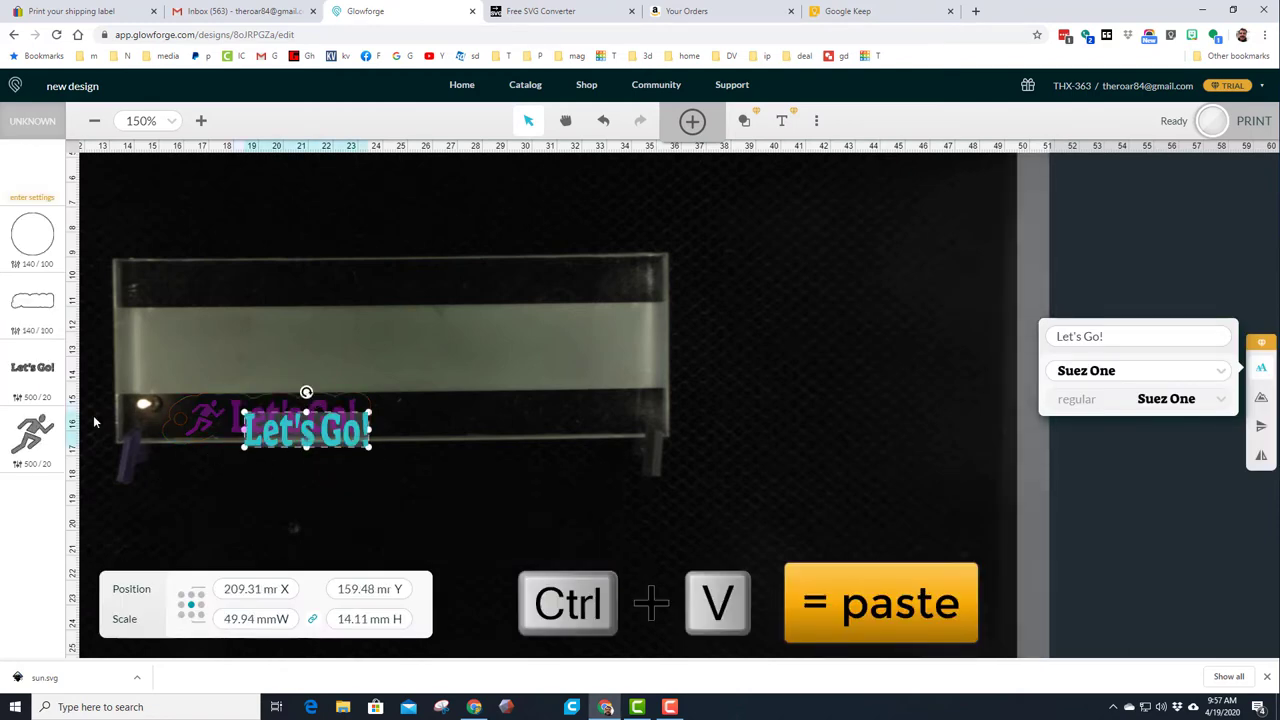
left_click_drag(274, 445, 278, 440)
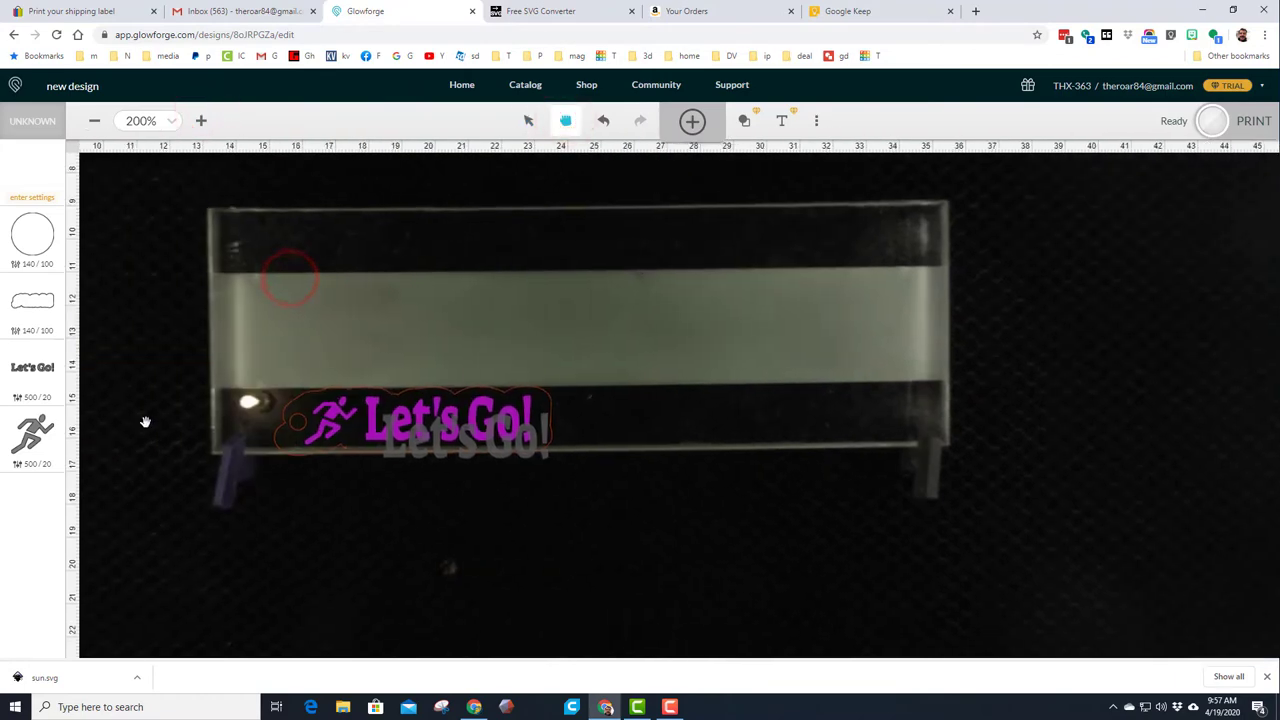
Set the duplicate text to score with the 01.300.40 7mm preset and align it over the engraved text
left_click(423, 528)
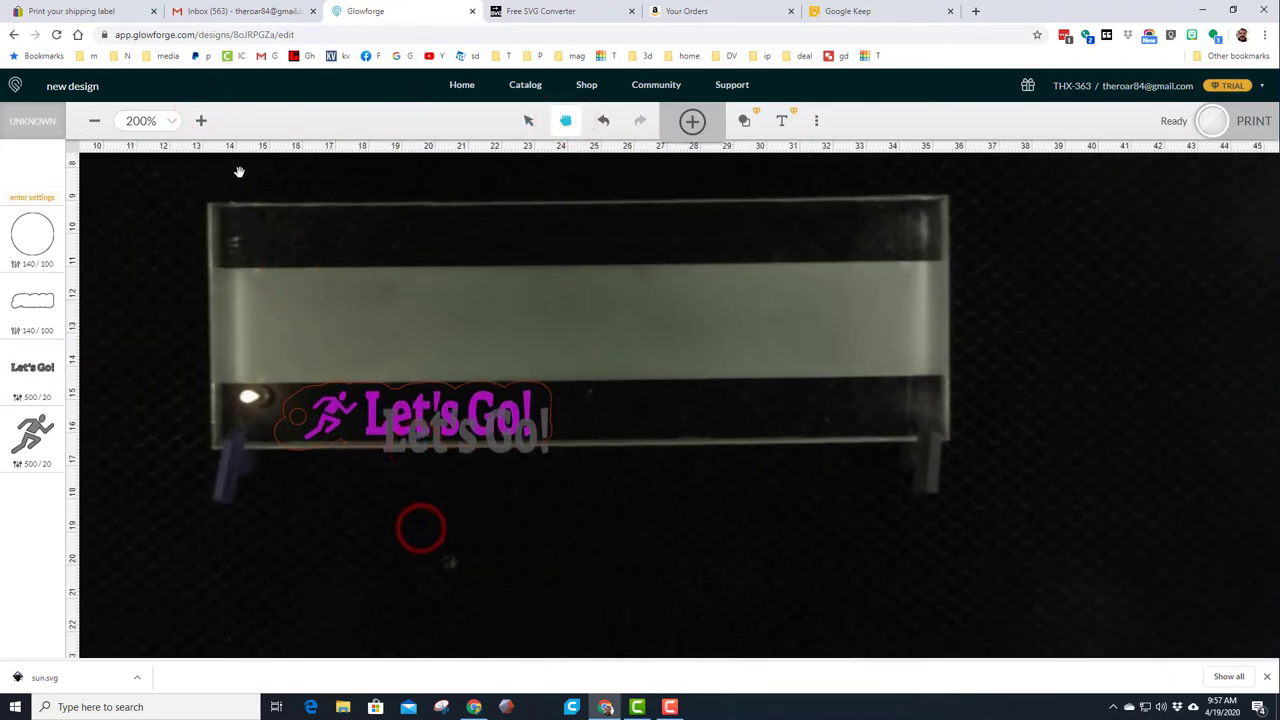
left_click(527, 121)
left_click(423, 443)
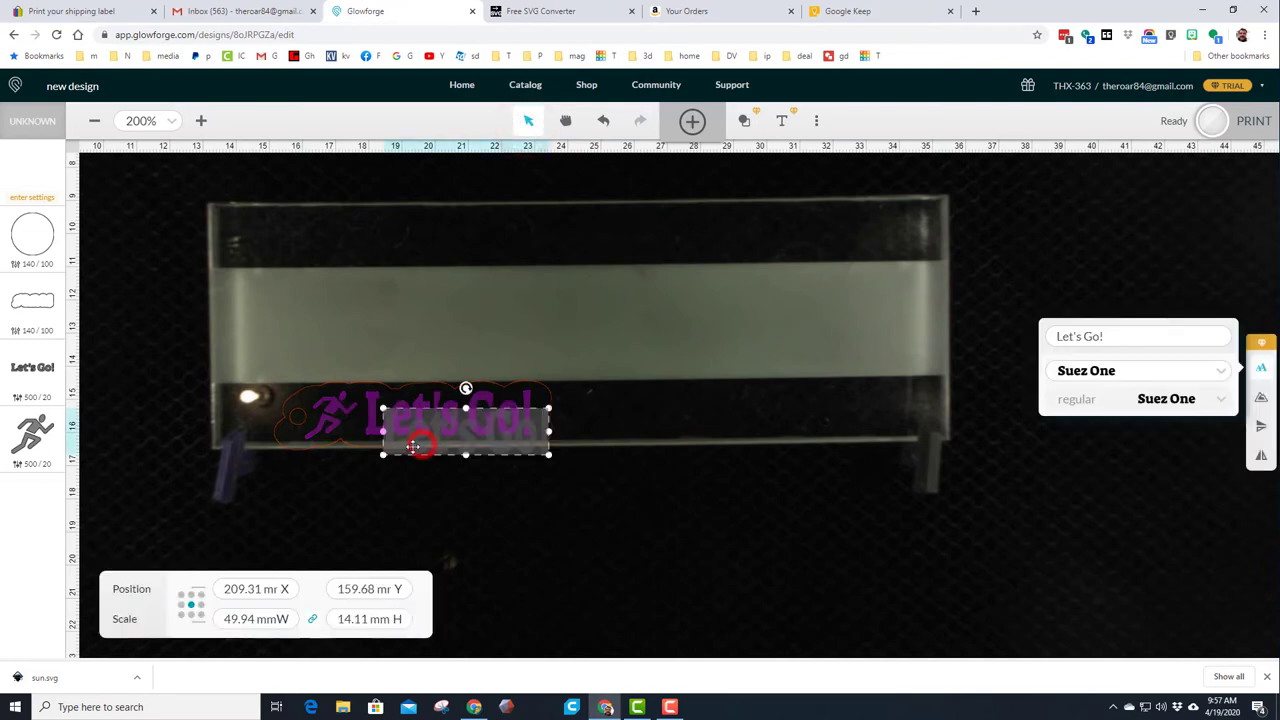
left_click(32, 197)
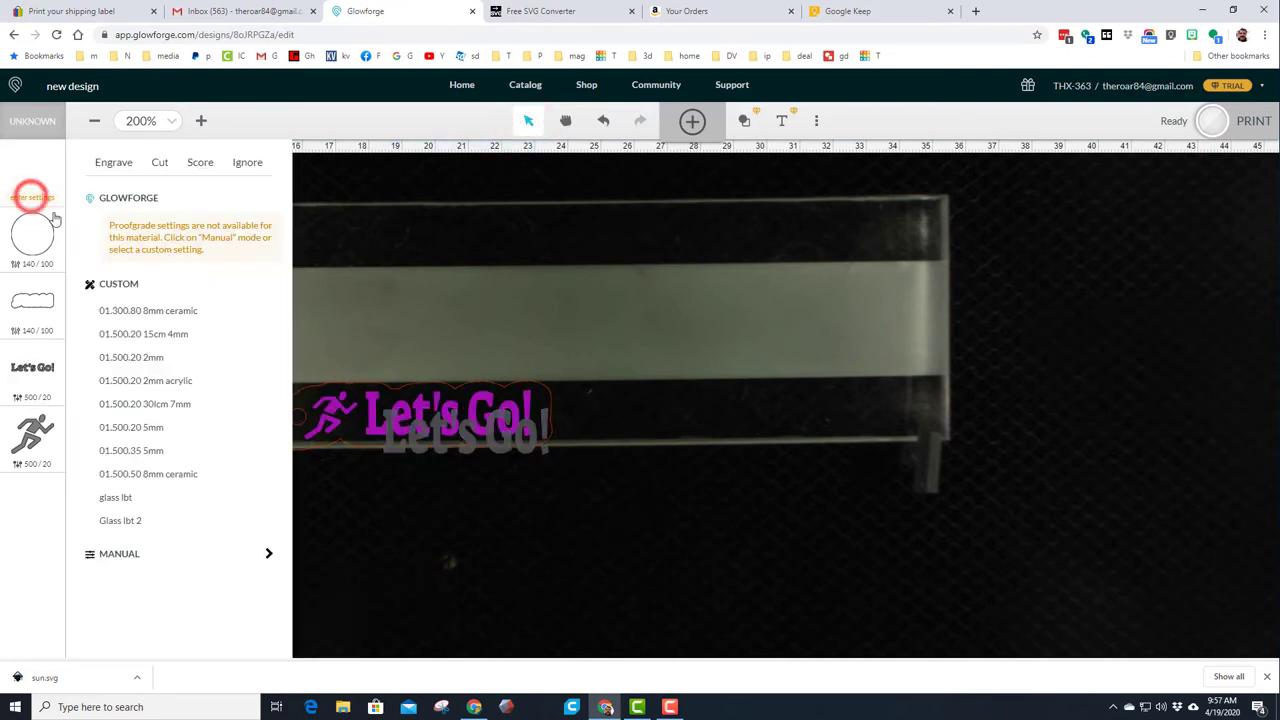
left_click(188, 168)
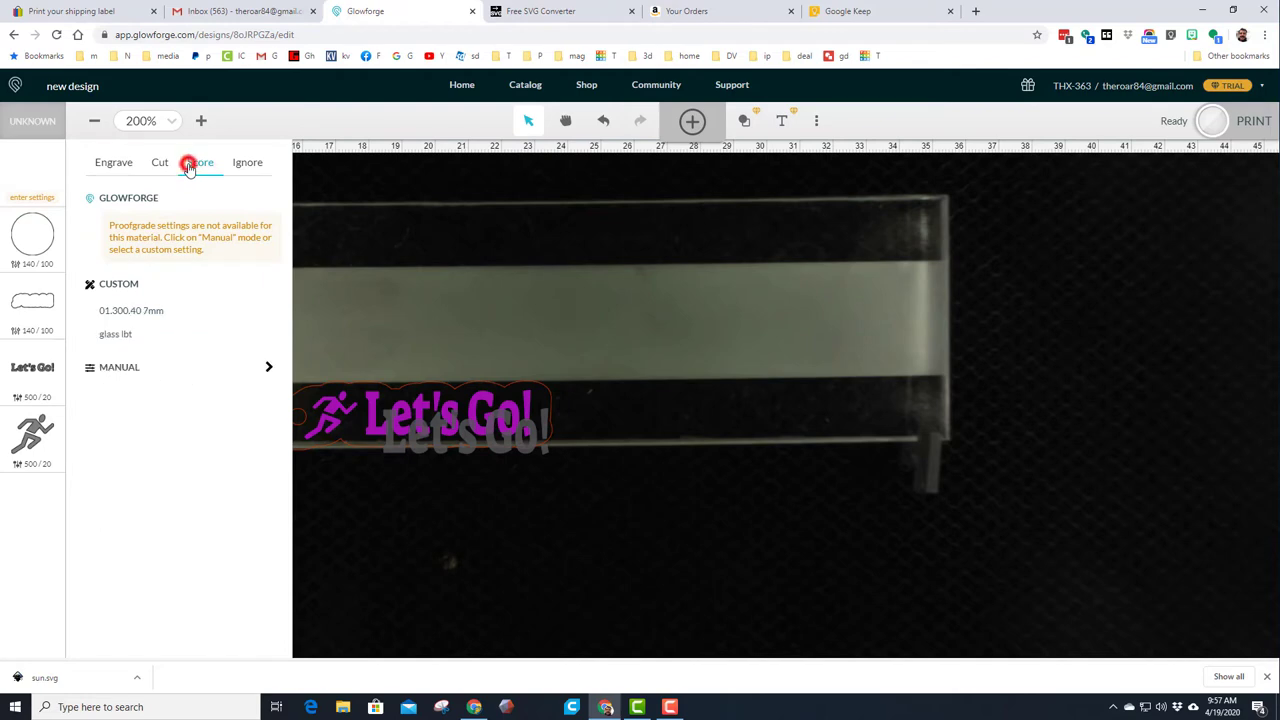
left_click(120, 311)
left_click(406, 446)
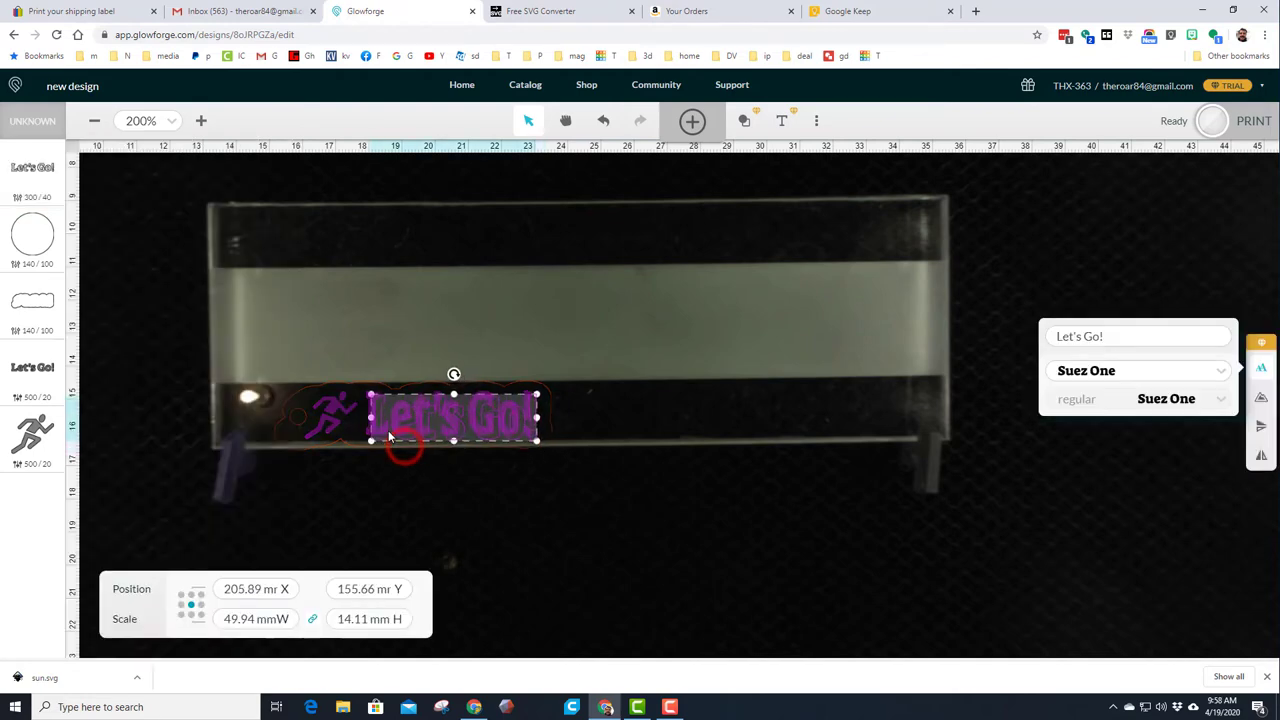
left_click_drag(390, 437, 386, 428)
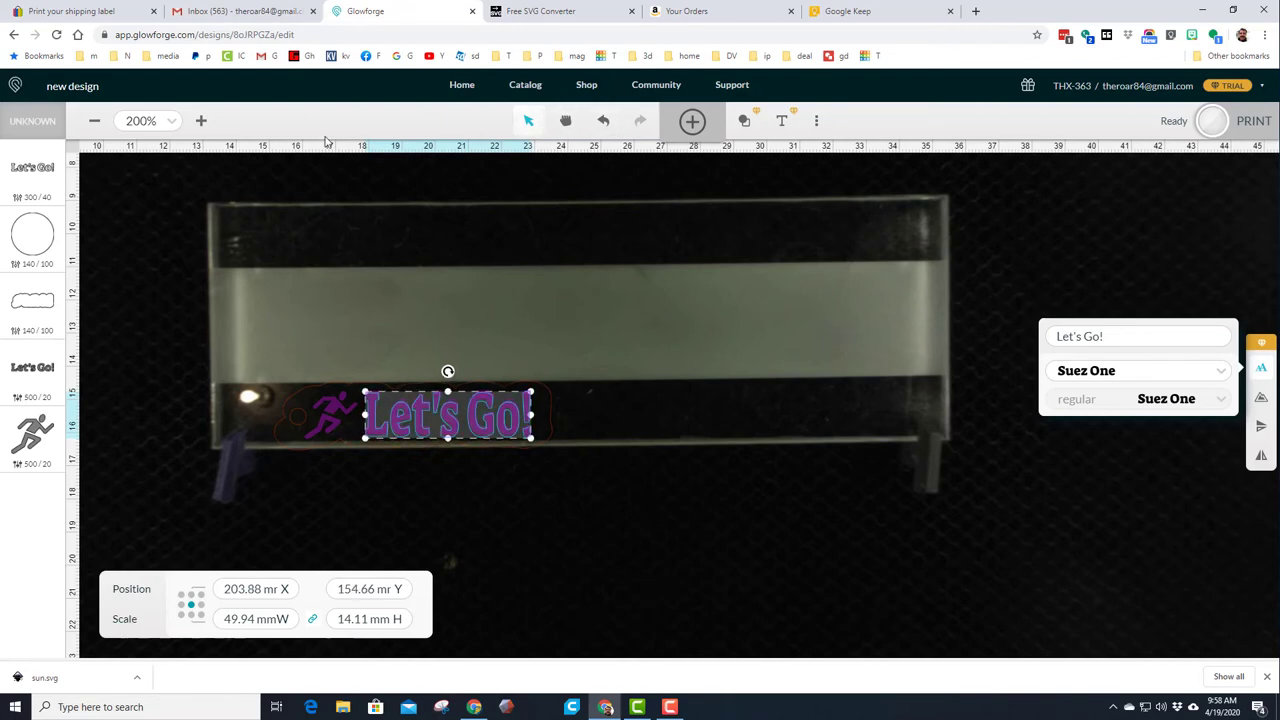
left_click(202, 120)
Zoom in to 450%, then select the Let's Go! text and its cloud outline
left_click(200, 120)
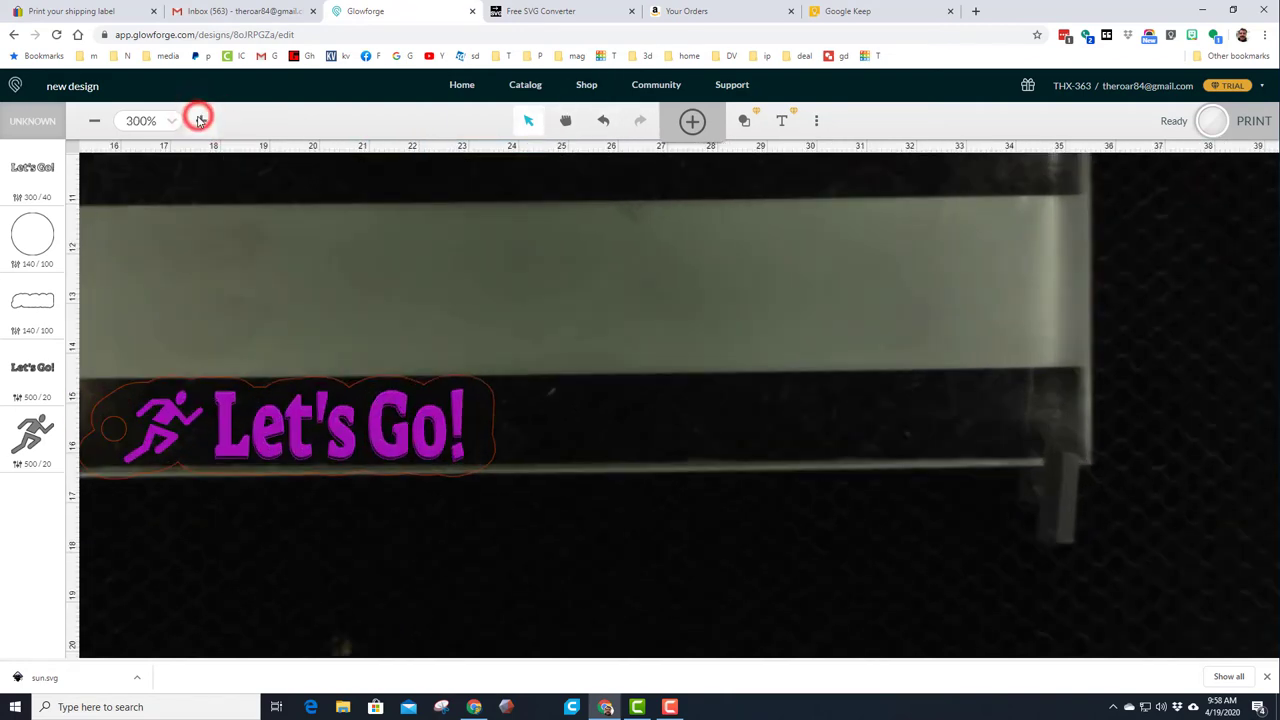
left_click(199, 120)
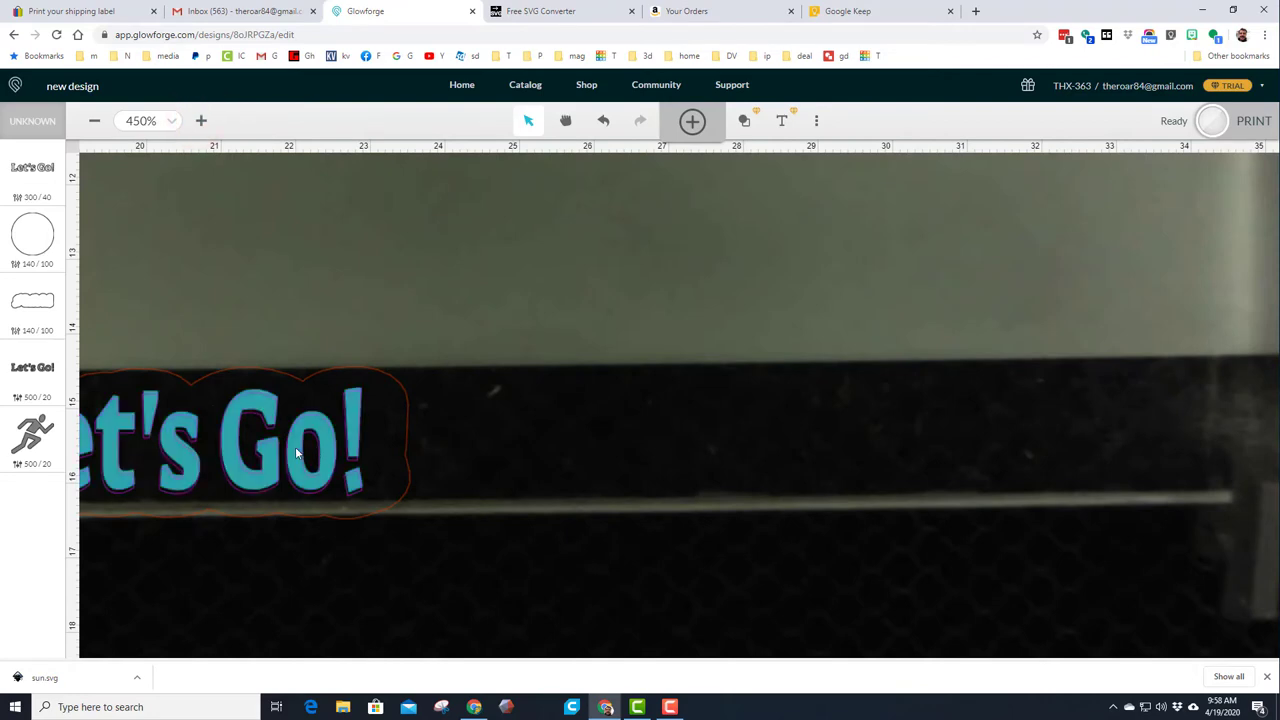
left_click_drag(295, 455, 296, 450)
left_click(382, 450)
scroll(214, 486, "down", 3)
scroll(228, 463, "up", 1)
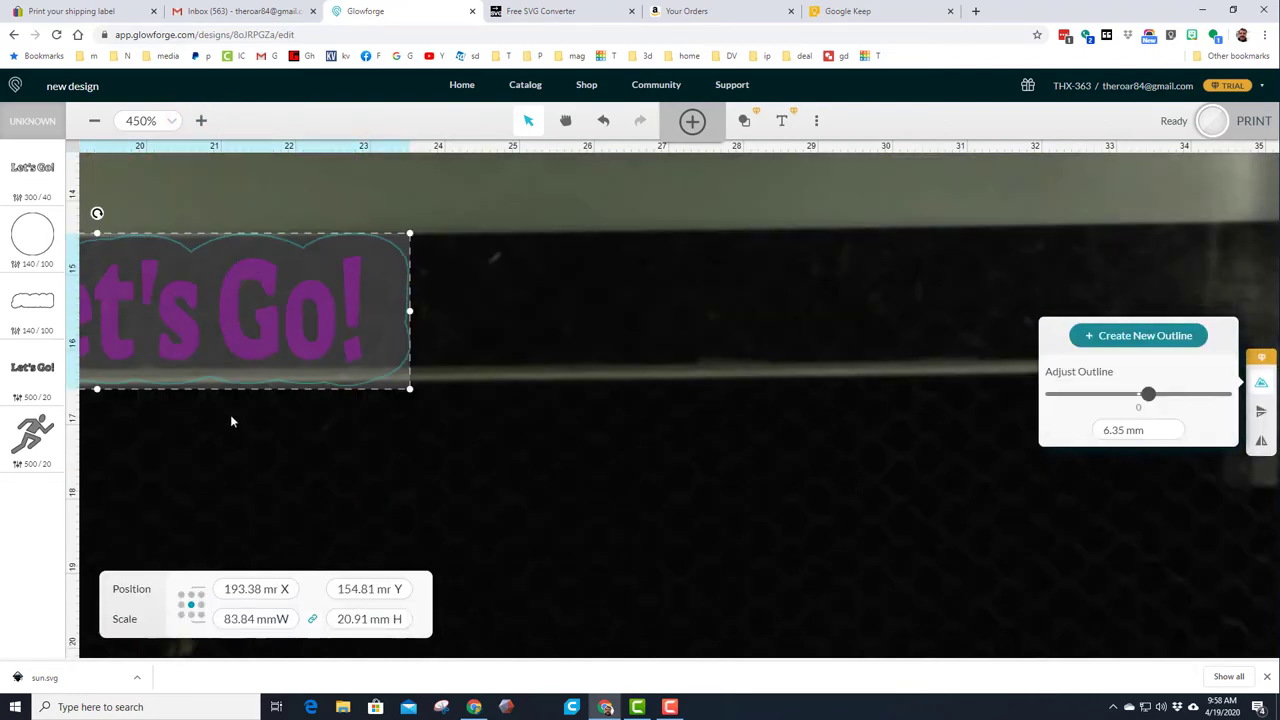
Pan the canvas so the whole Let's Go! design sits centred in view
left_click(563, 120)
left_click_drag(229, 483, 618, 514)
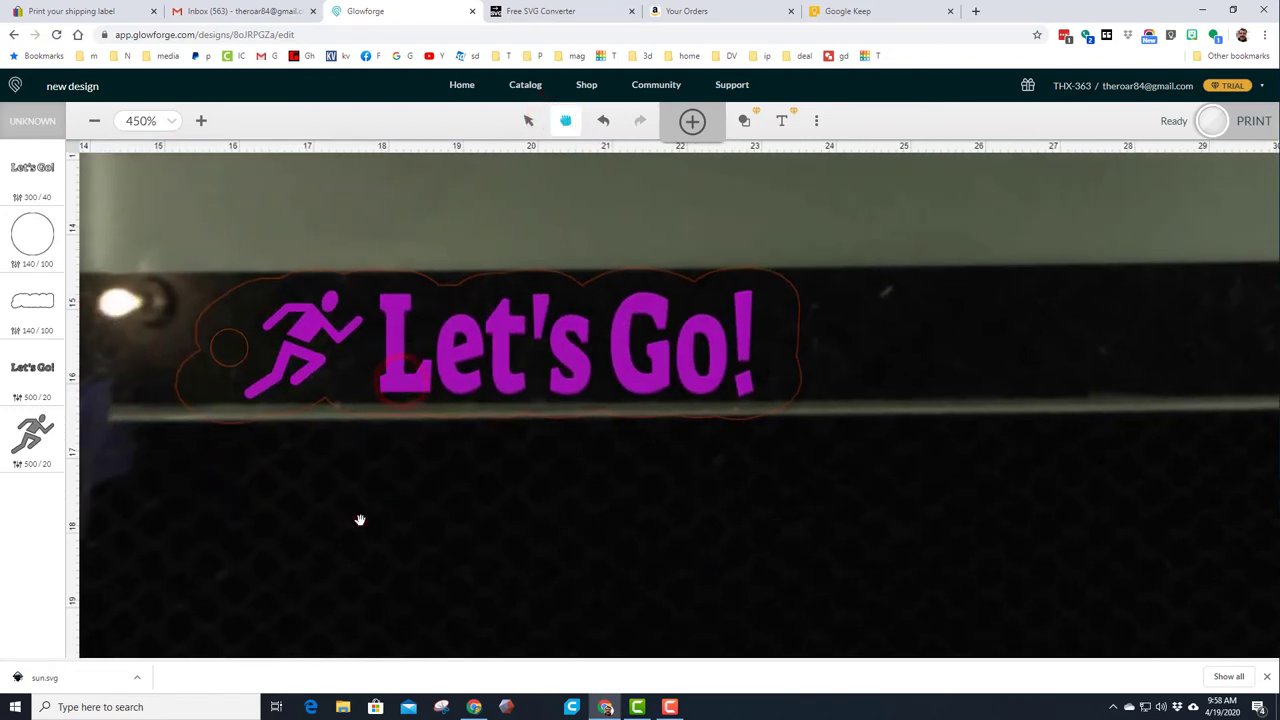
left_click_drag(360, 520, 360, 472)
scroll(360, 472, "up", 1)
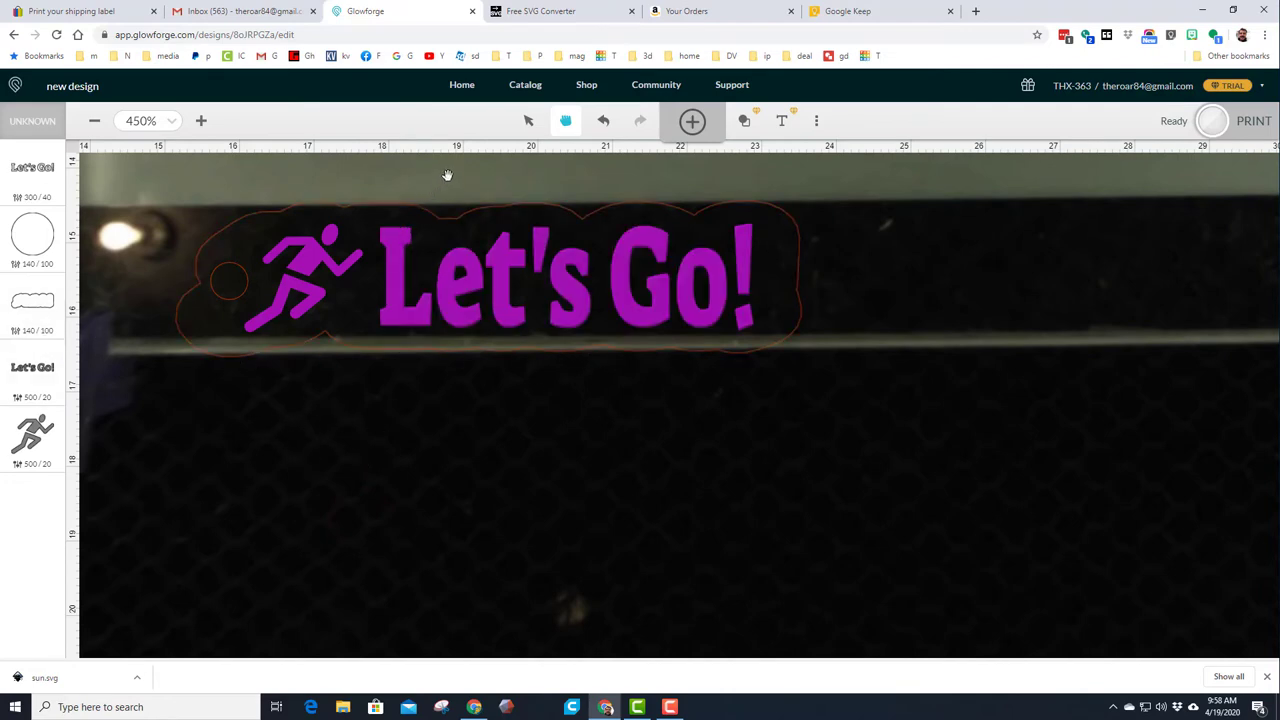
Shrink the whole design's height to about 19.5 mm, undoing a first failed resize
left_click(524, 133)
left_click(497, 347)
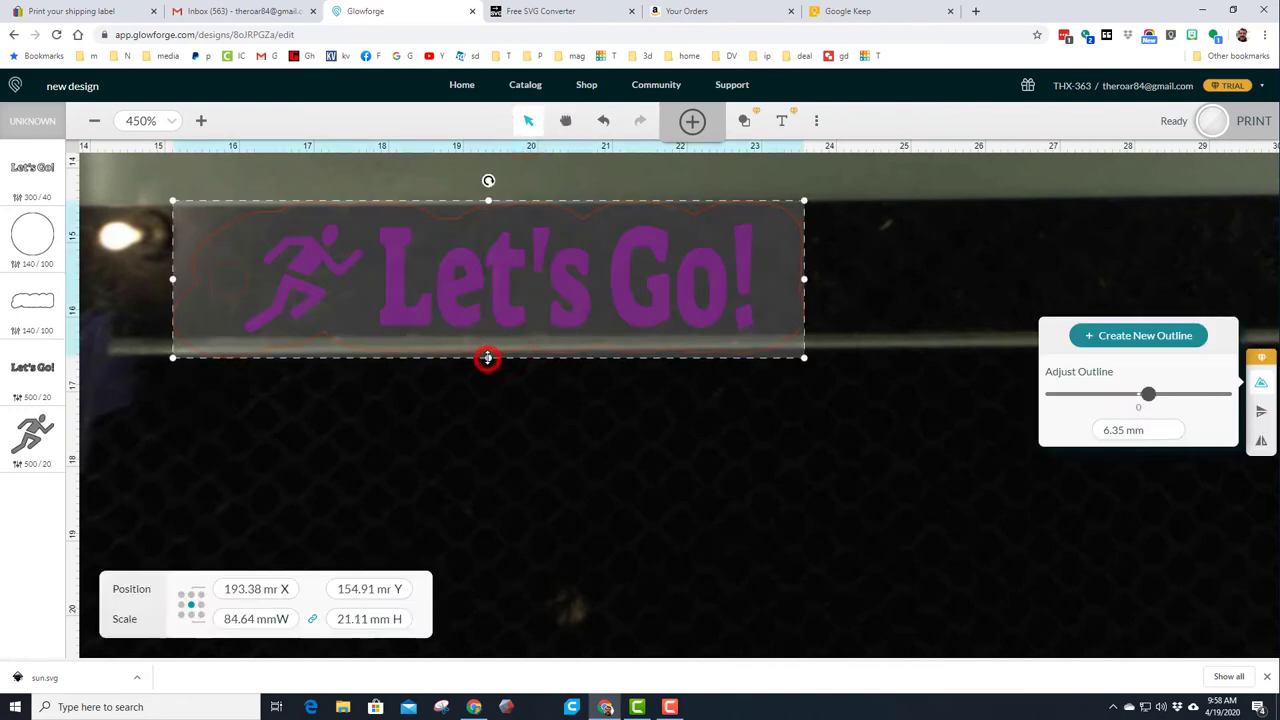
left_click_drag(487, 358, 487, 347)
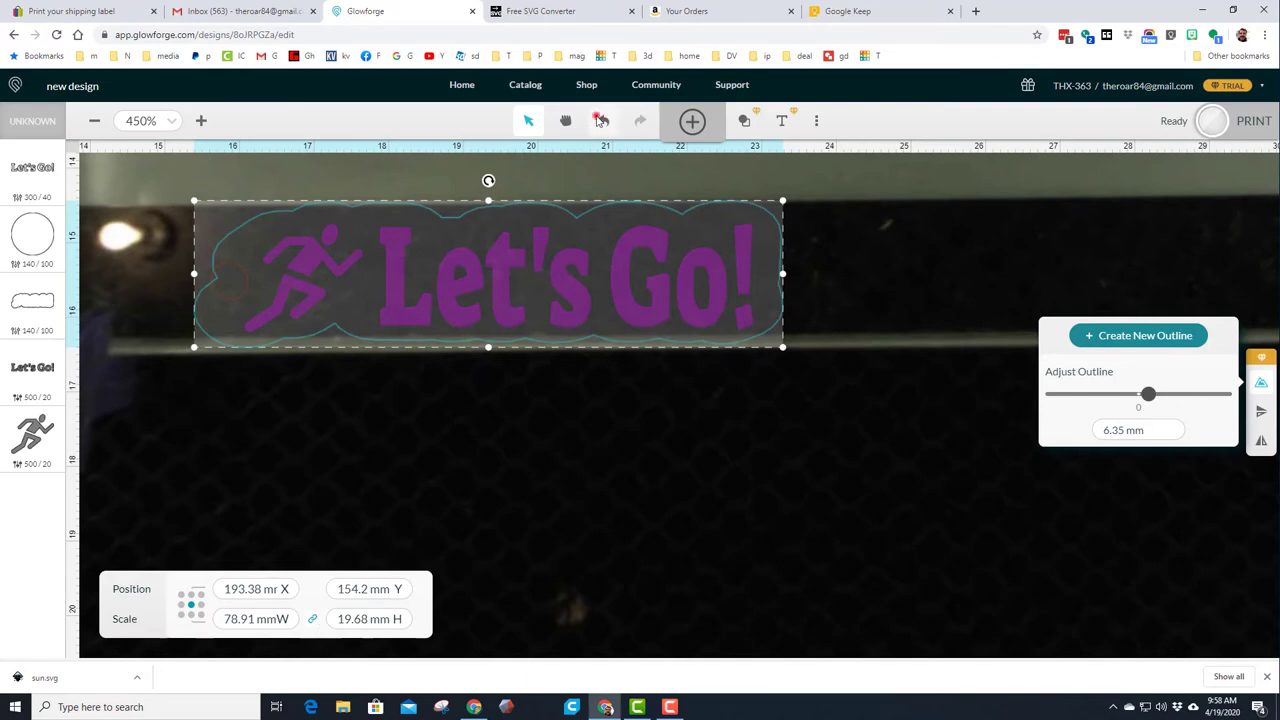
left_click(600, 120)
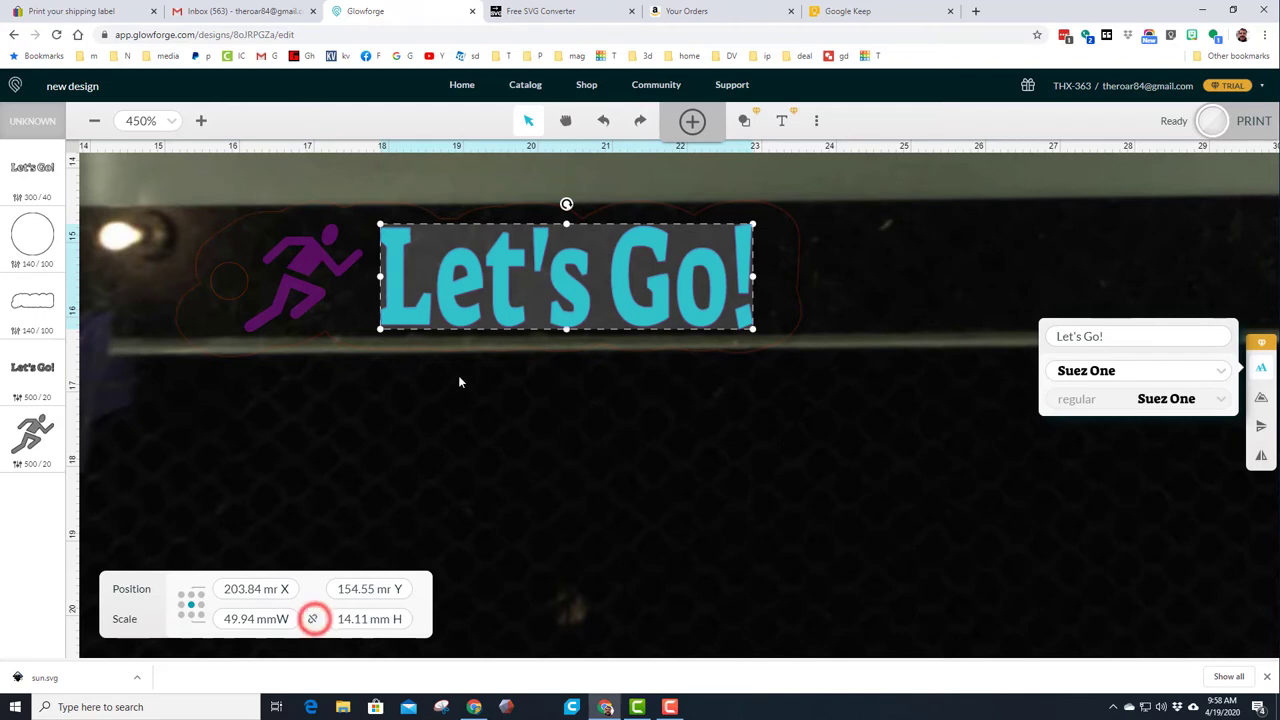
left_click(511, 351)
left_click_drag(488, 355, 489, 346)
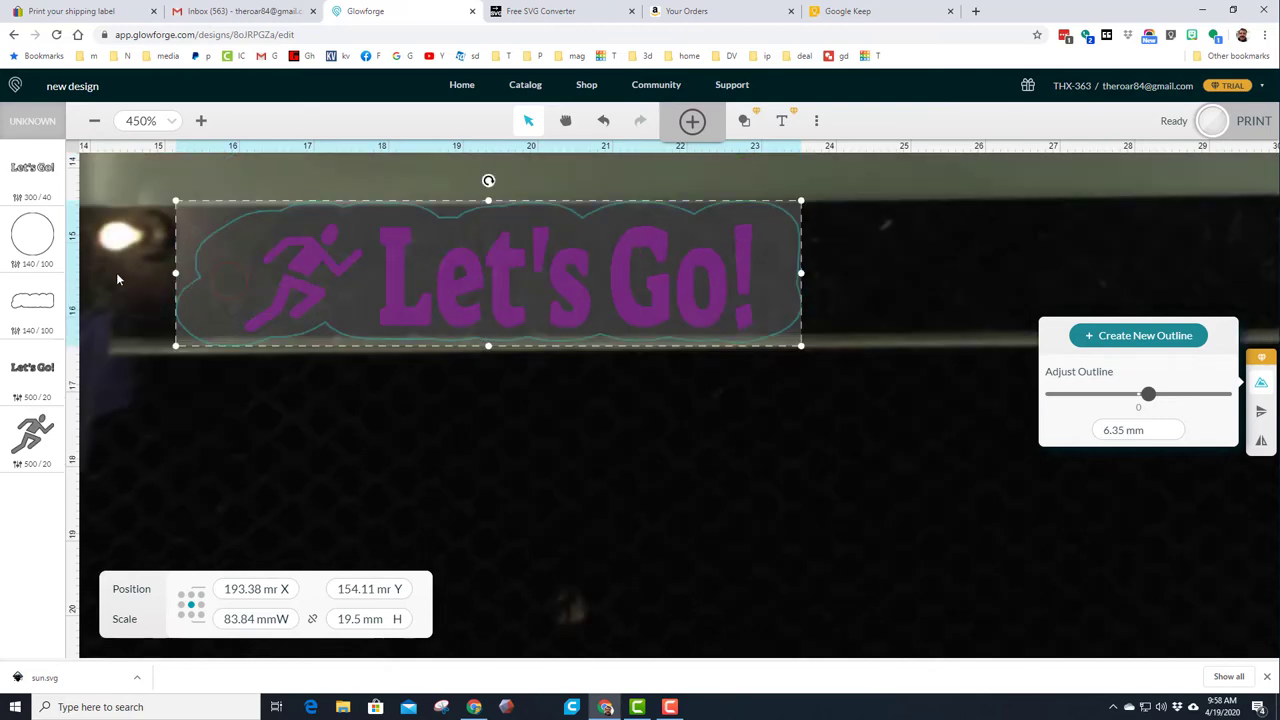
left_click(203, 423)
Marquee-select the whole design and nudge it slightly up, undoing a text-only selection
left_click_drag(140, 435, 848, 180)
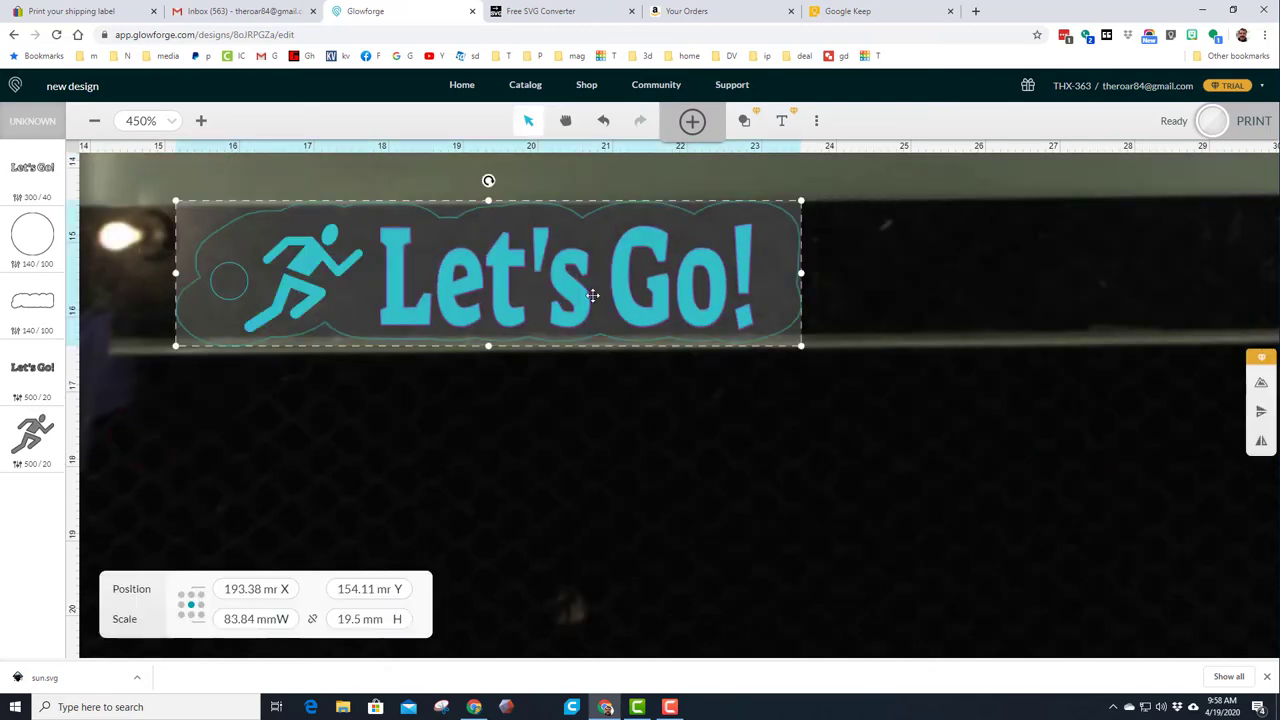
left_click_drag(594, 296, 599, 288)
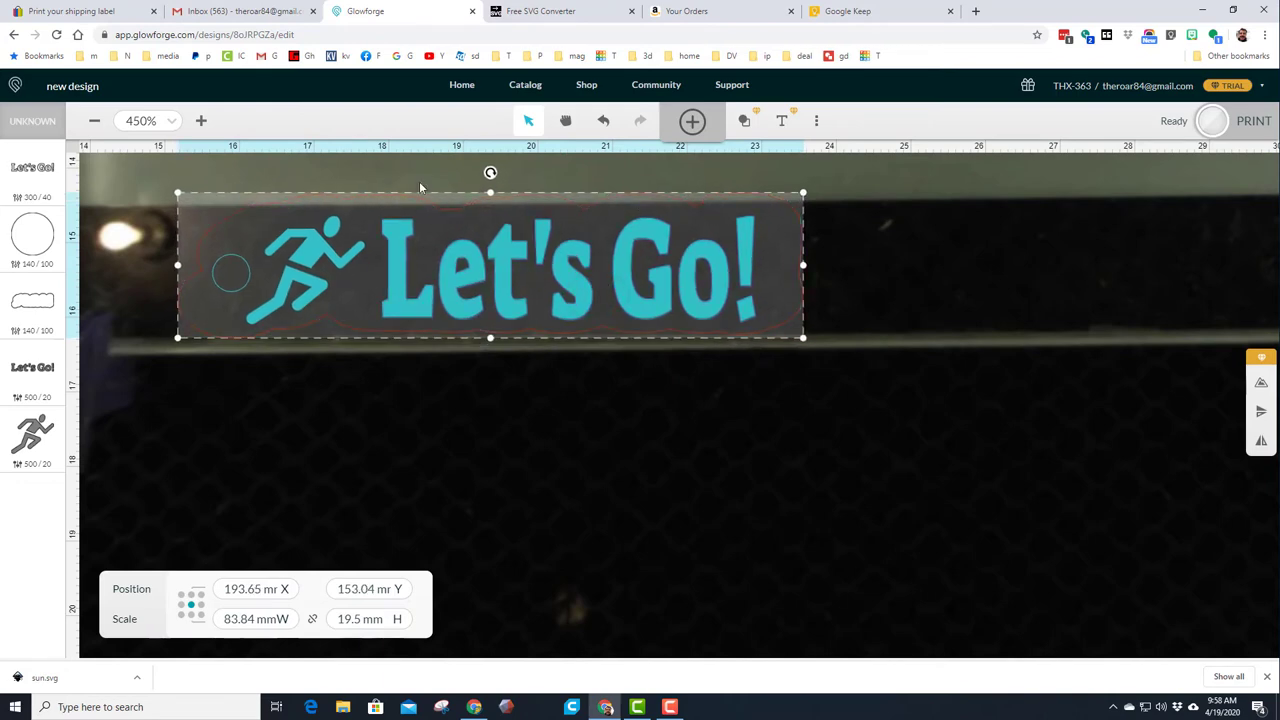
left_click(421, 398)
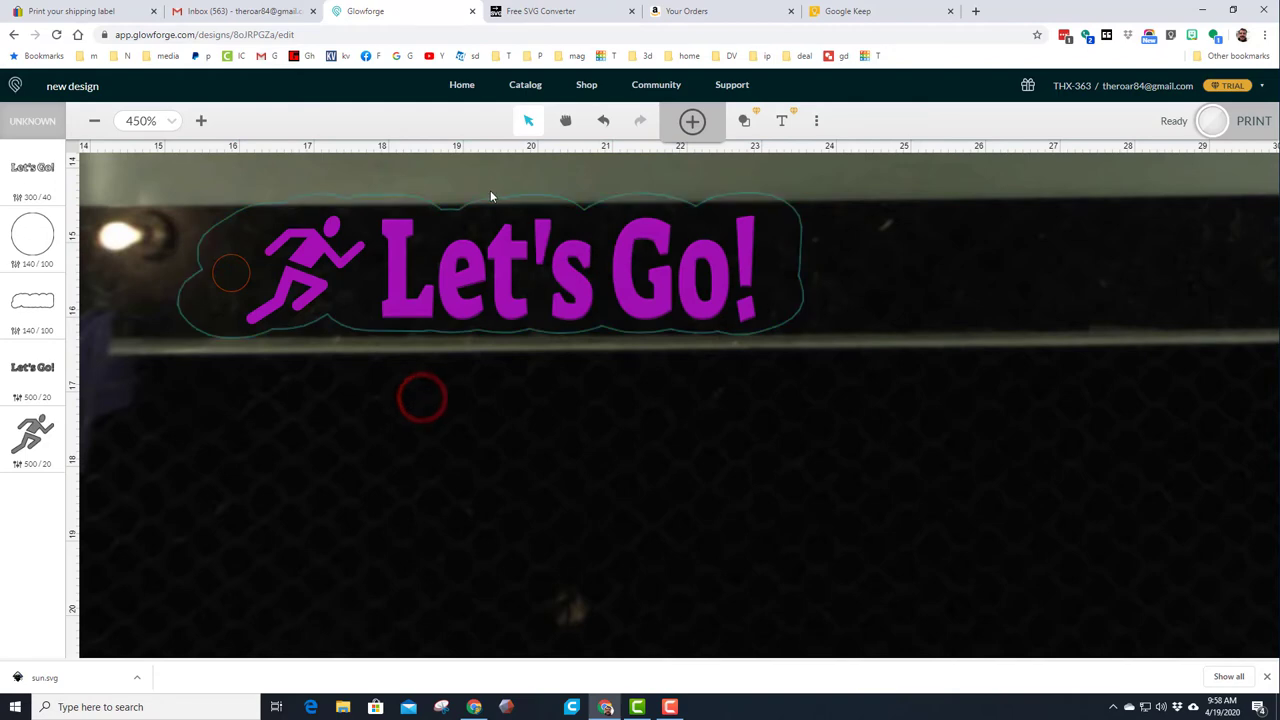
left_click(490, 196)
left_click(500, 207)
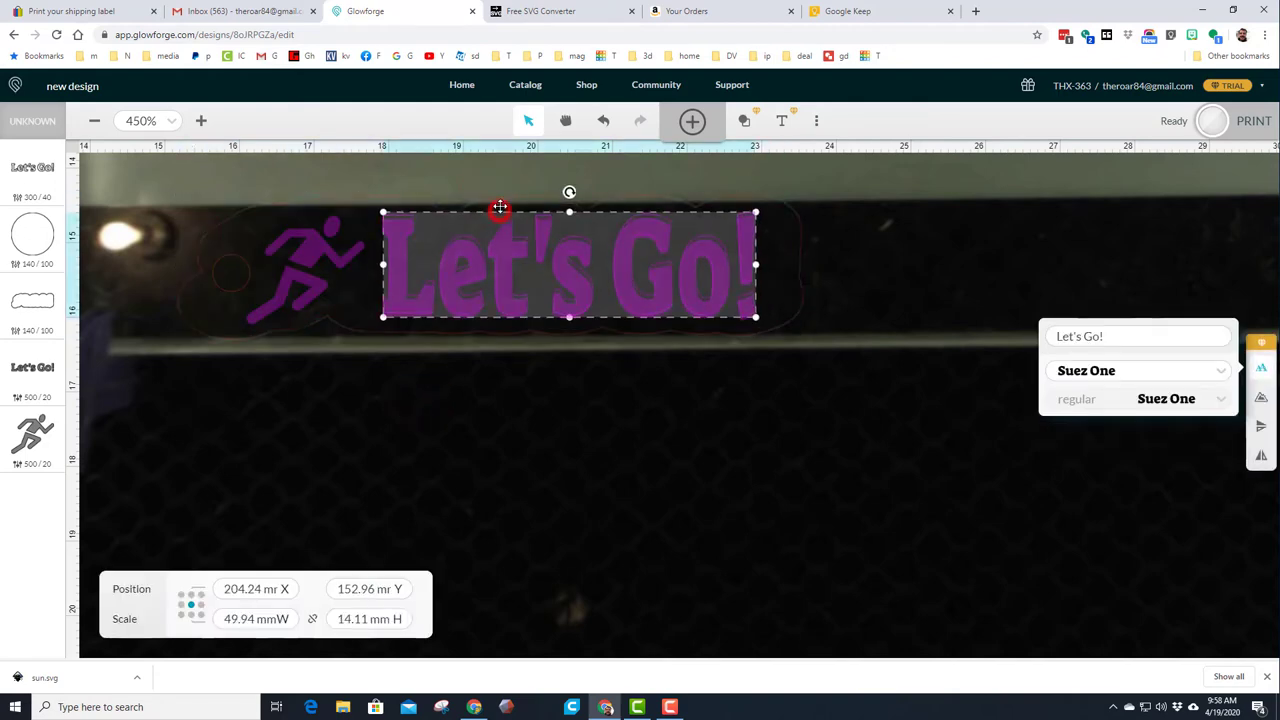
left_click(603, 120)
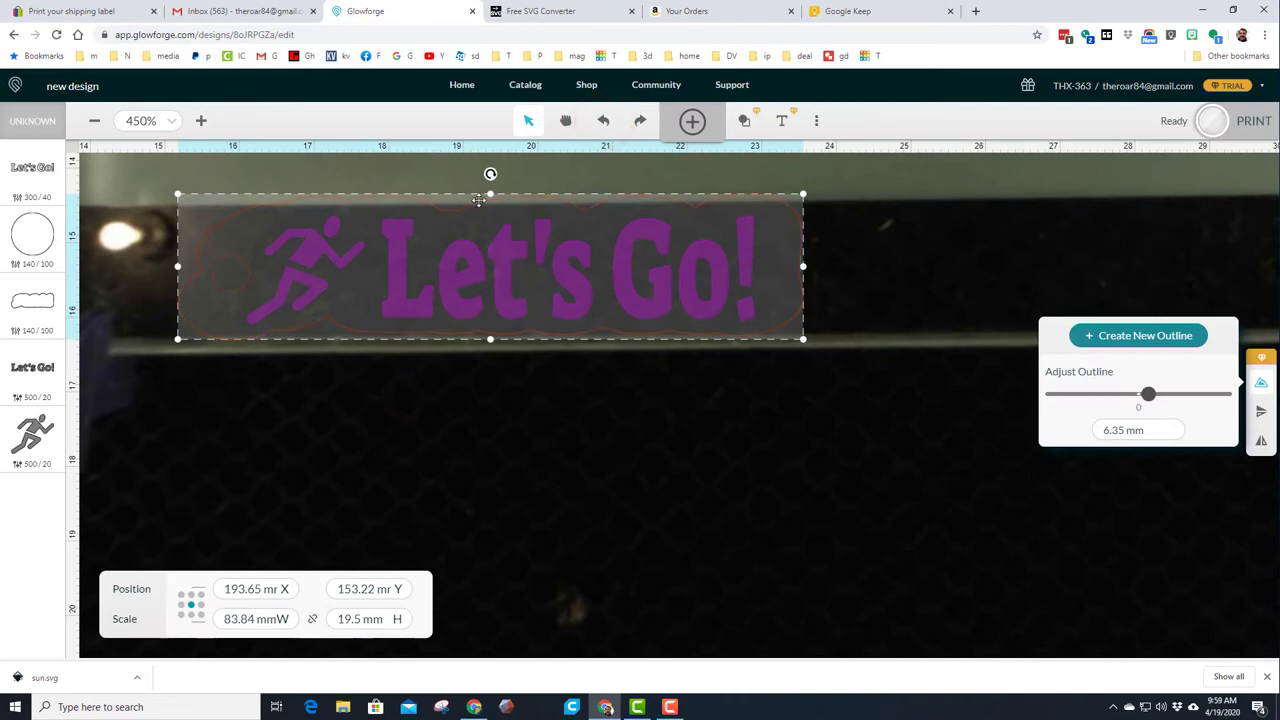
Trim the design from the top to about 18.3 mm tall, keeping 83.84 mm width
left_click(411, 441)
left_click(801, 231)
left_click_drag(490, 196, 490, 203)
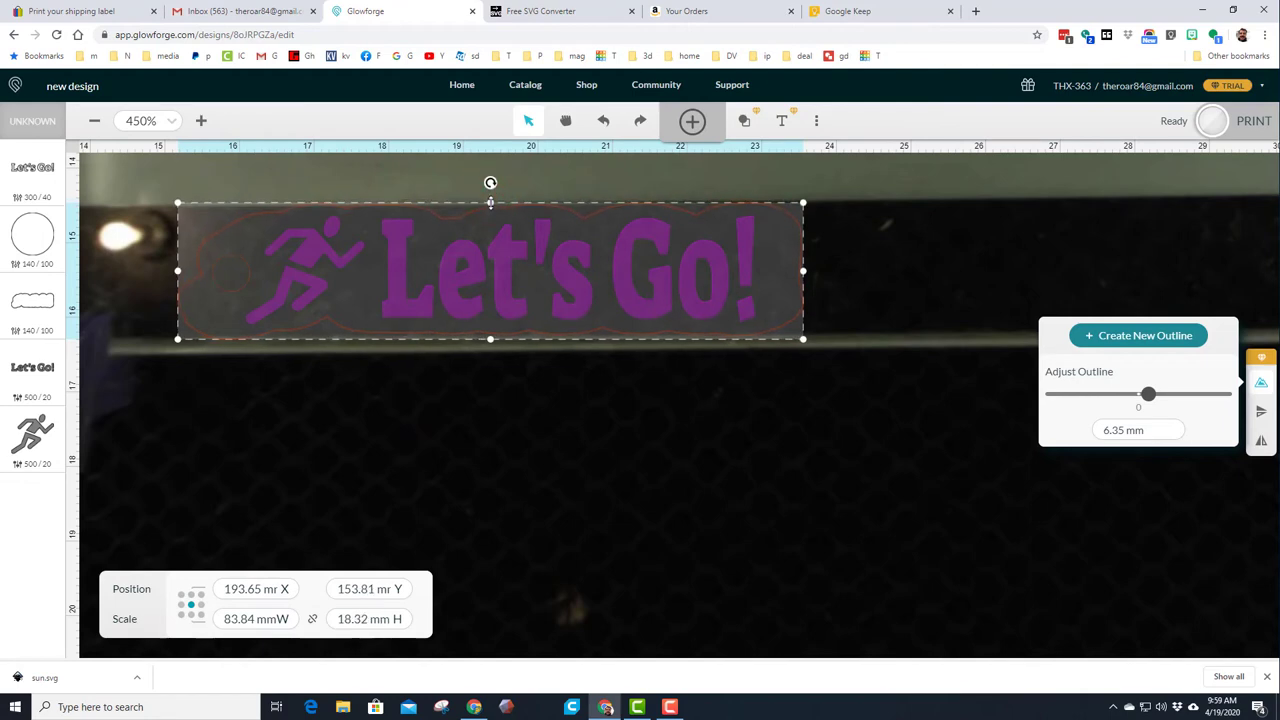
left_click(424, 433)
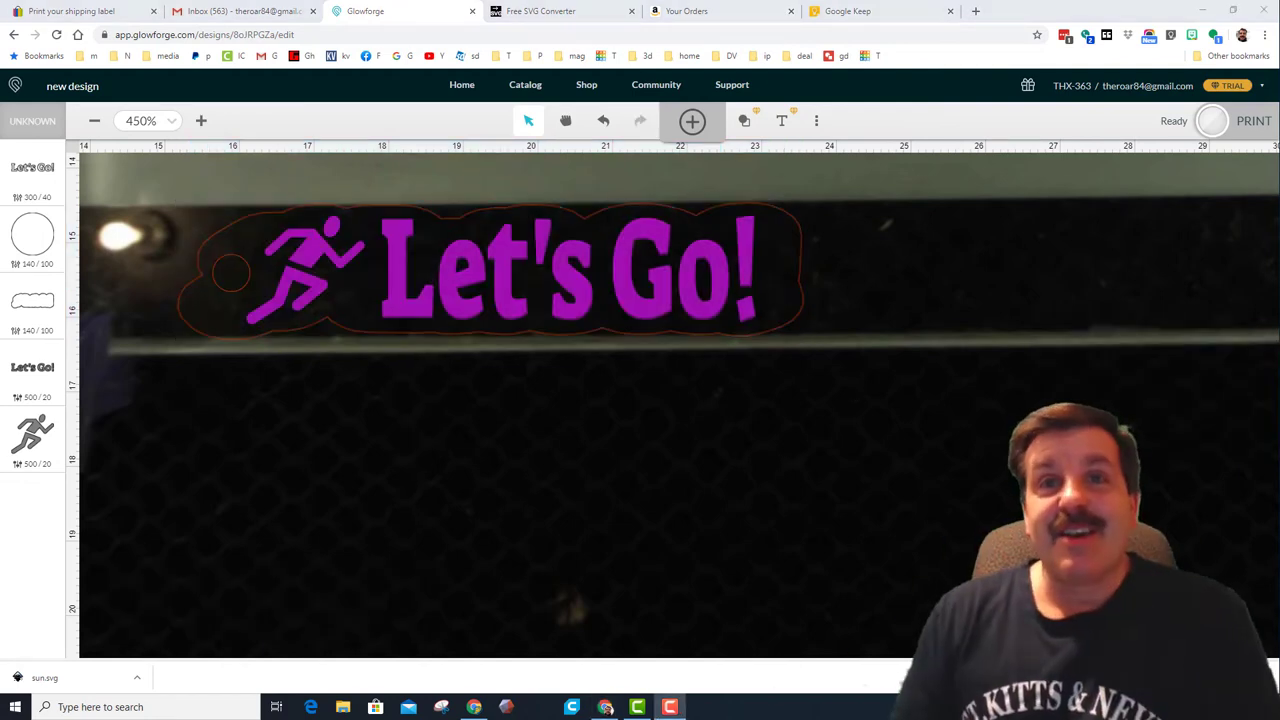
Send the finished keychain design to the Glowforge to print
left_click(1218, 130)
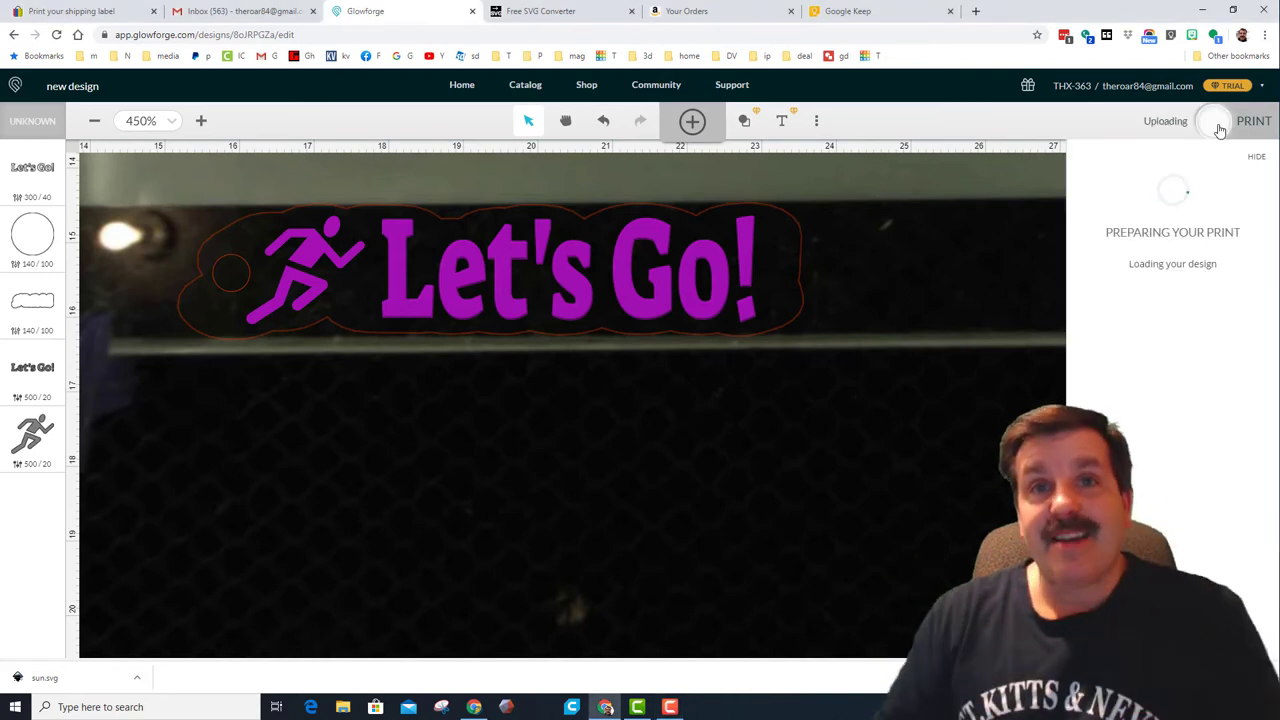